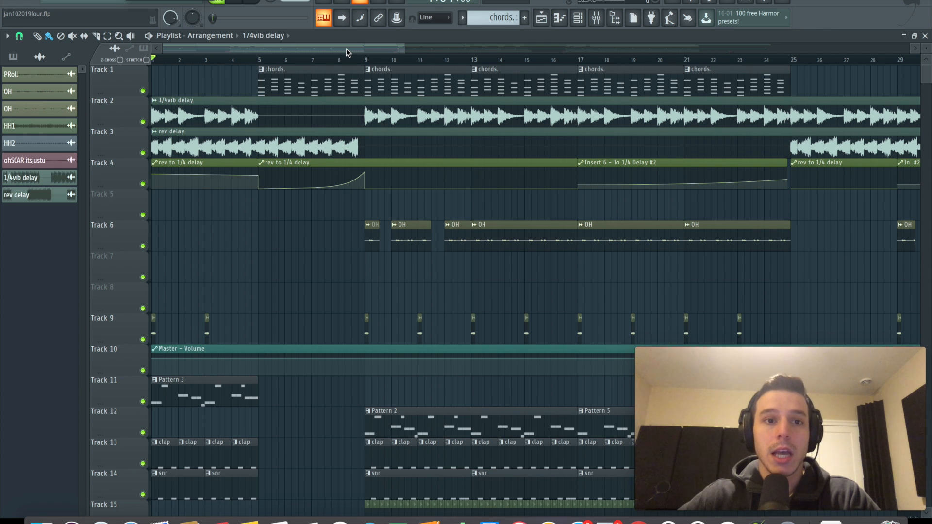
Step: Play the full arrangement from the beginning, stop it, and place the playhead at bar 5
key(space)
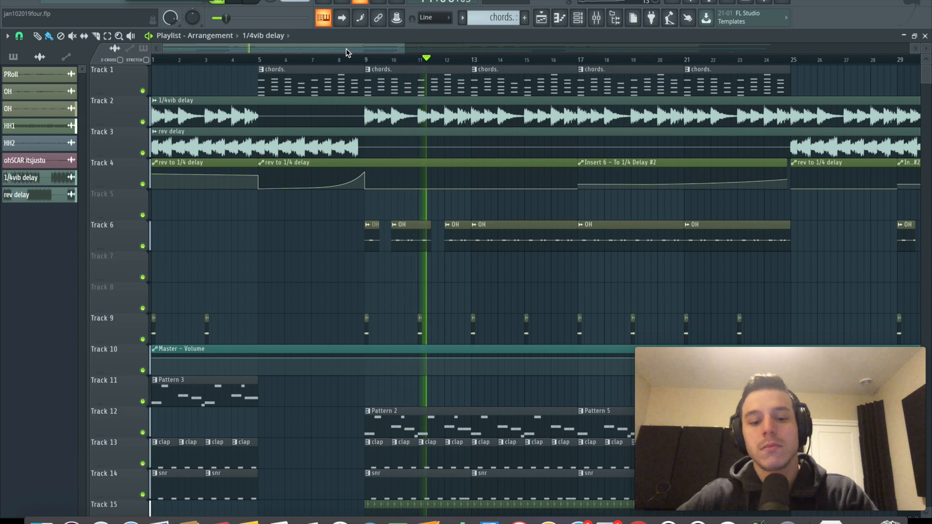
key(space)
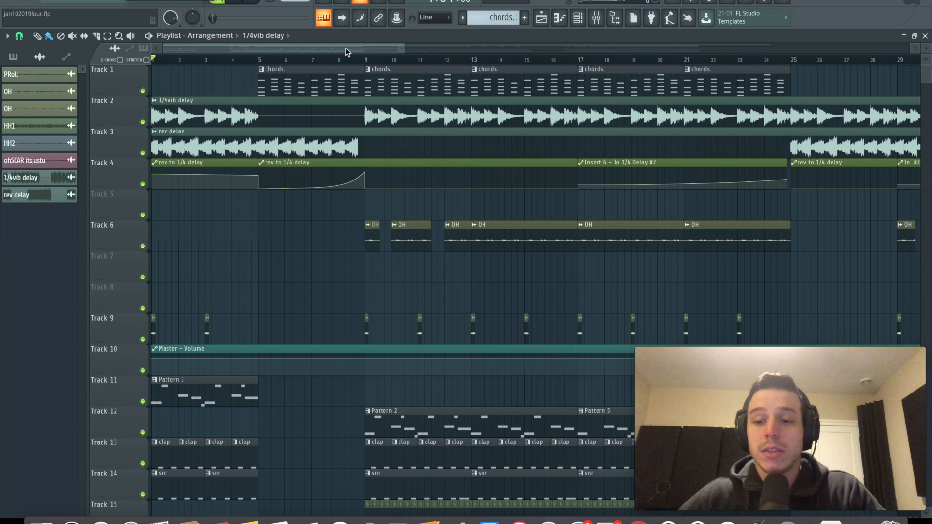
click(259, 60)
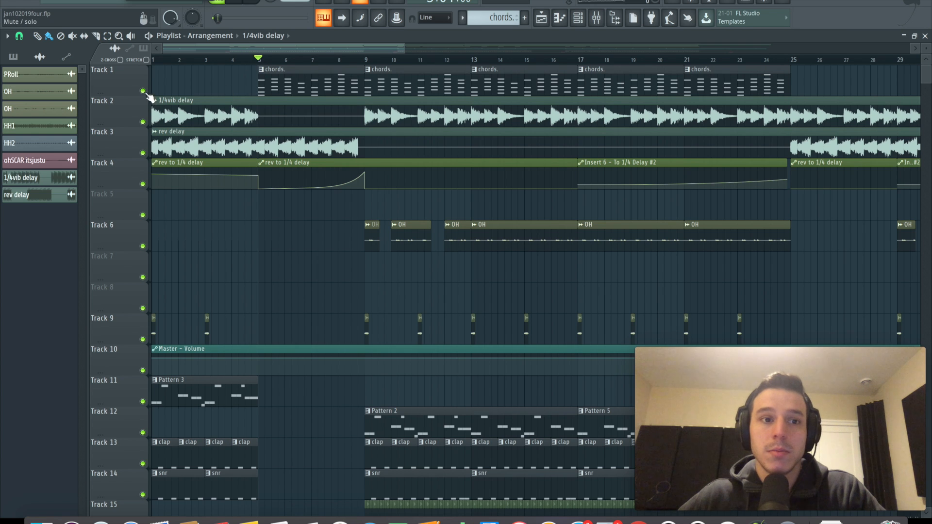
Step: Open the chords pattern in the piano roll and look over its chord notes from the lowest to the highest
right_click(143, 91)
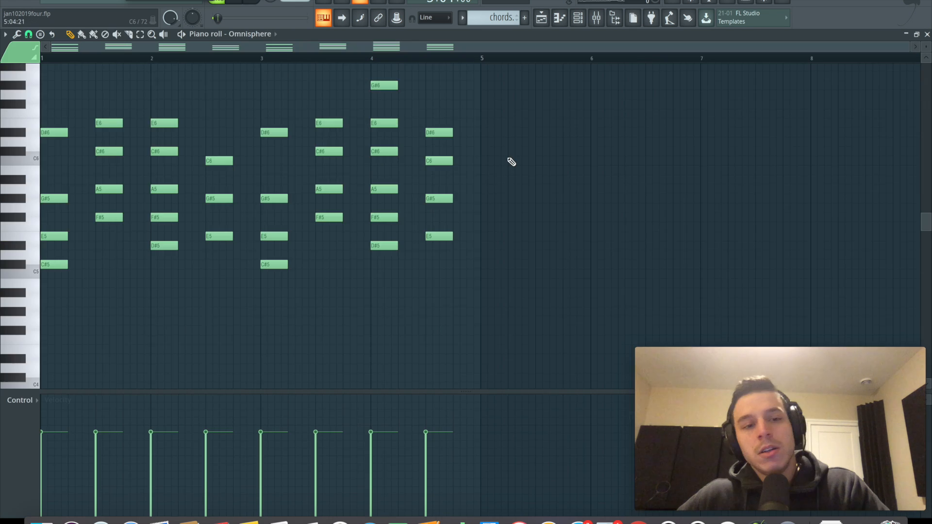
scroll(512, 162, up, 3)
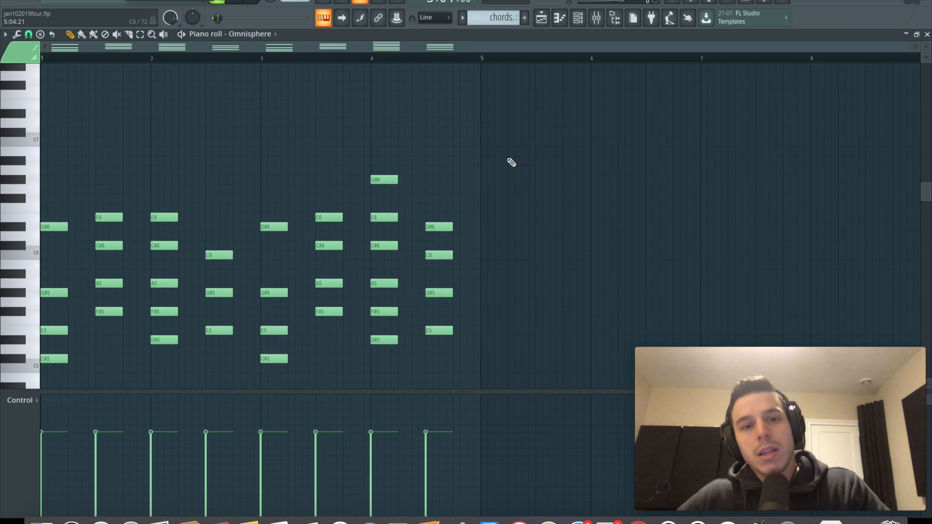
scroll(512, 161, down, 3)
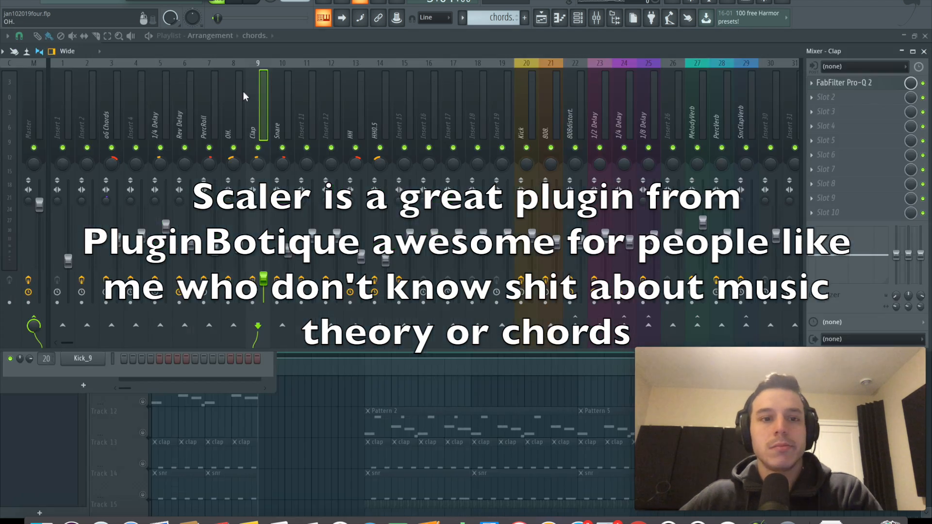
Step: Disable the send from the oG Chords mixer track to MelodyVerb and play the dry chords from bar 5
click(244, 103)
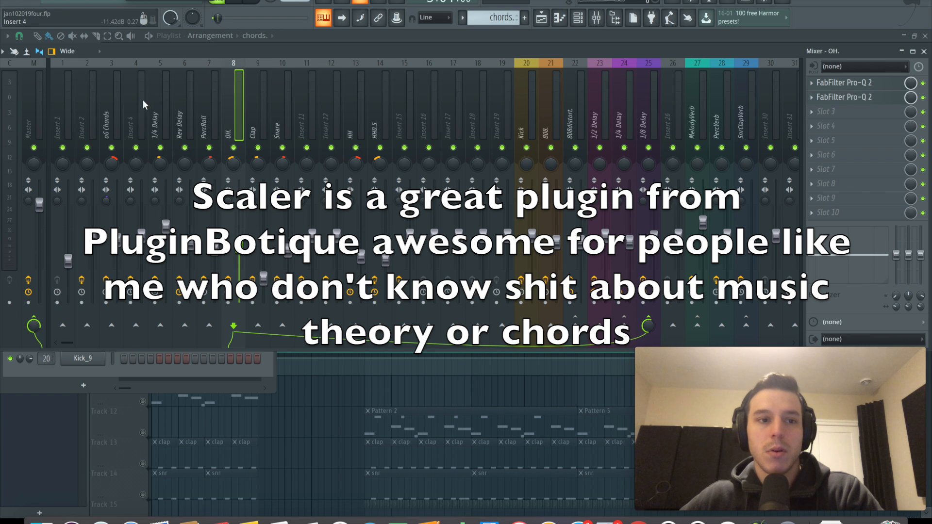
click(111, 104)
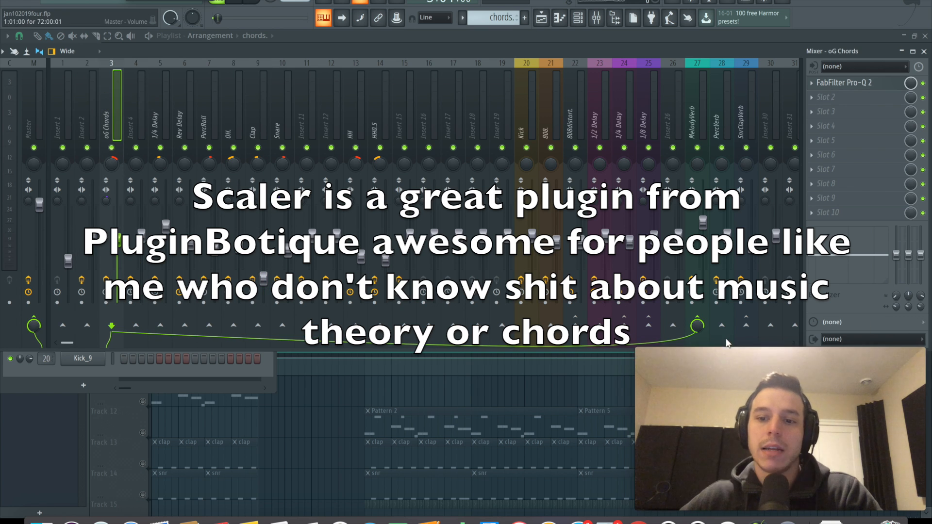
click(698, 325)
key(space)
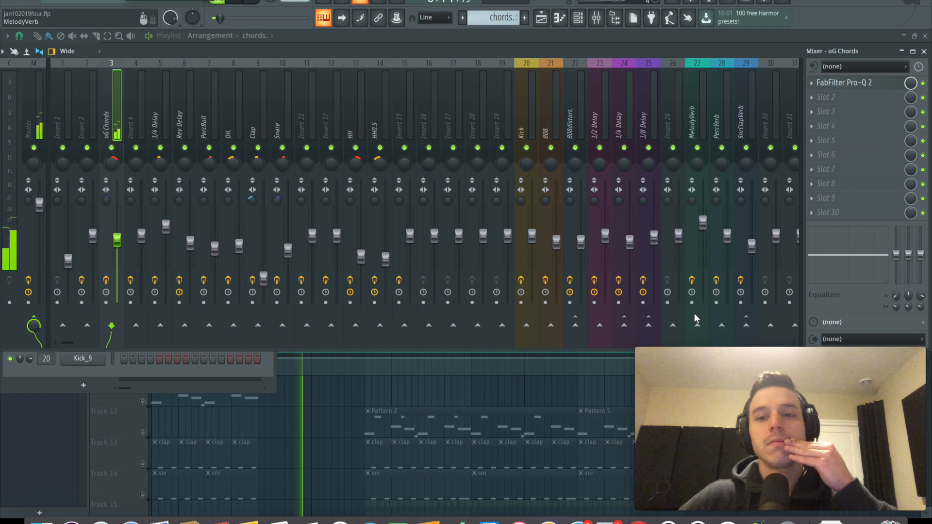
key(space)
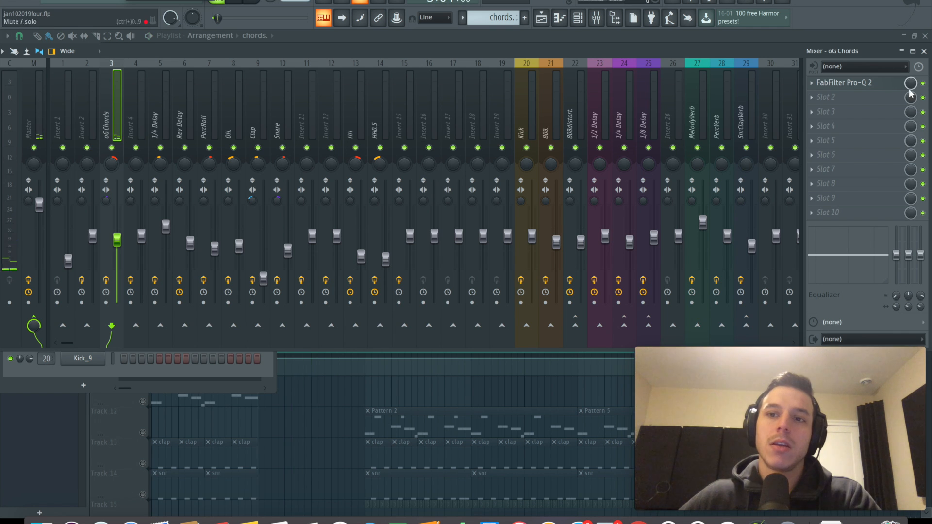
Step: Inspect the FabFilter Pro-Q 2 curve on oG Chords and re-enable the track's send to MelodyVerb
click(859, 83)
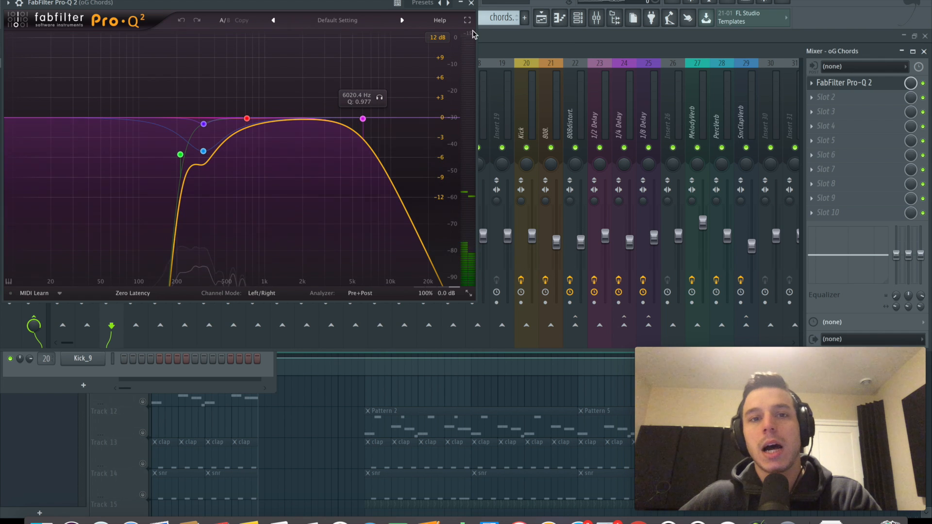
click(471, 3)
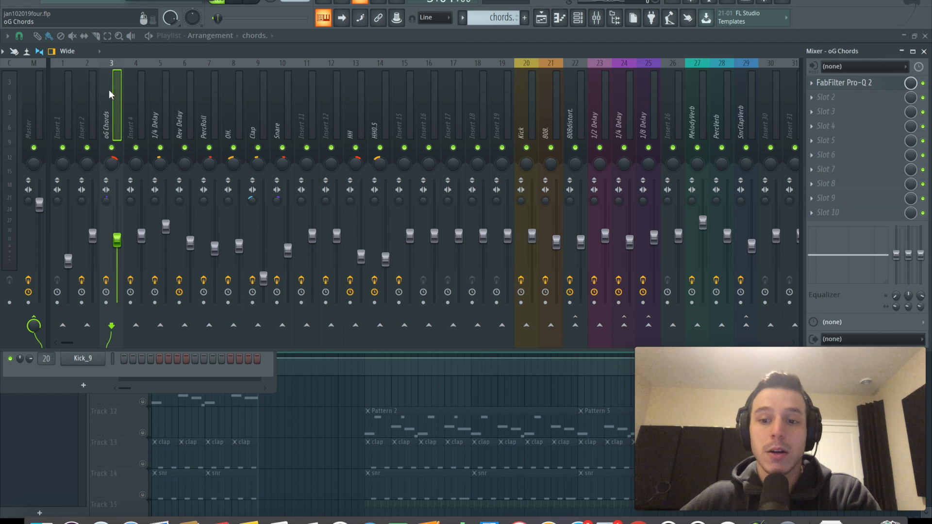
click(697, 326)
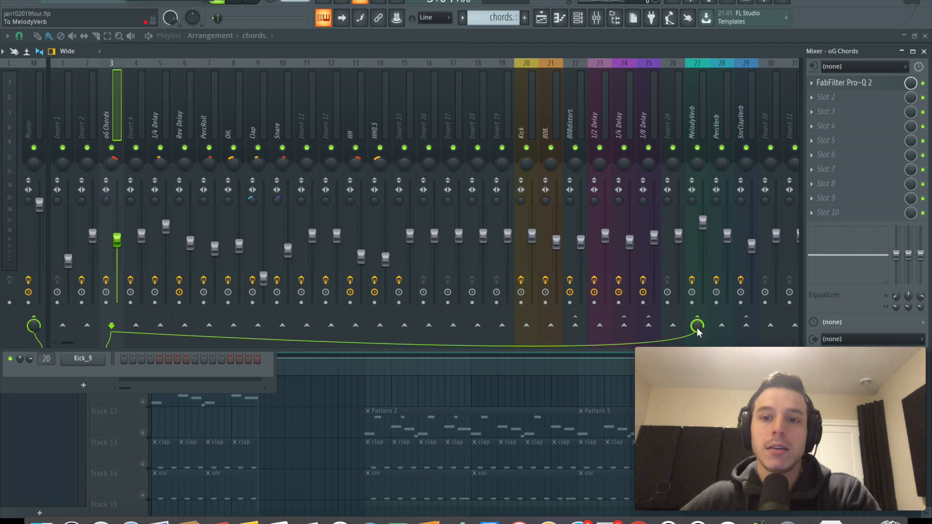
Step: Review the FabFilter Pro-R reverb settings and the FabFilter Pro-Q 2 low cut on the MelodyVerb track
click(698, 103)
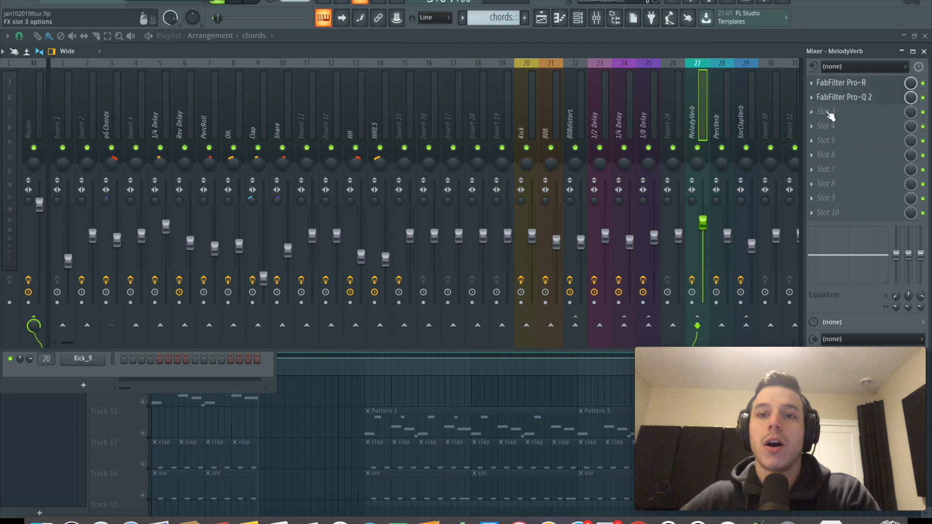
click(851, 82)
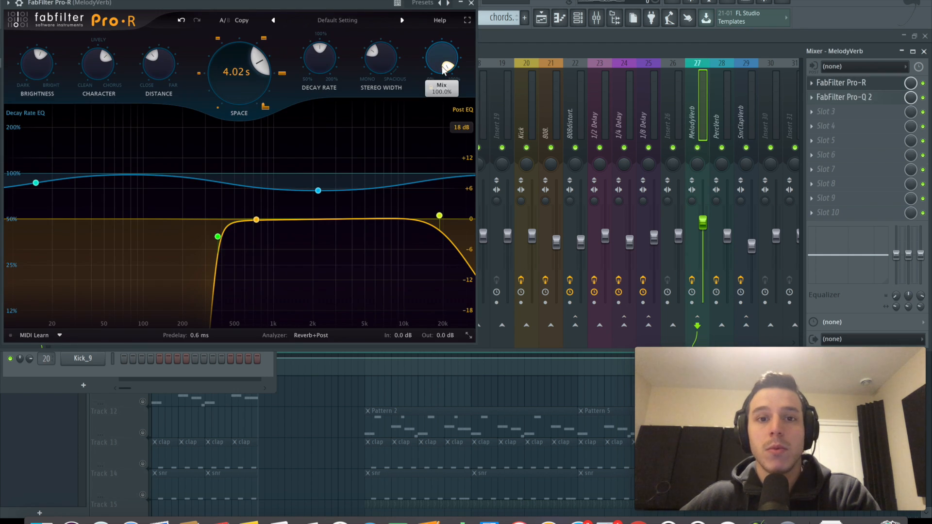
click(471, 2)
click(847, 99)
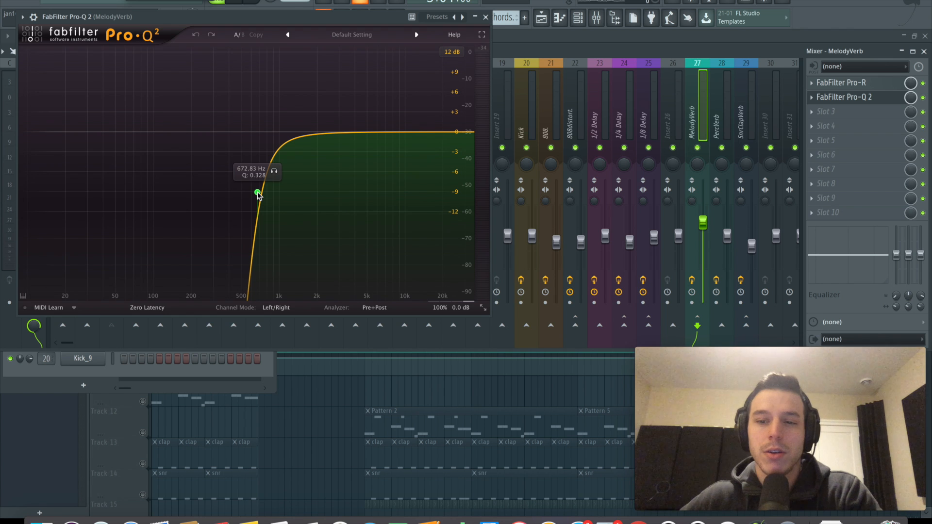
click(485, 18)
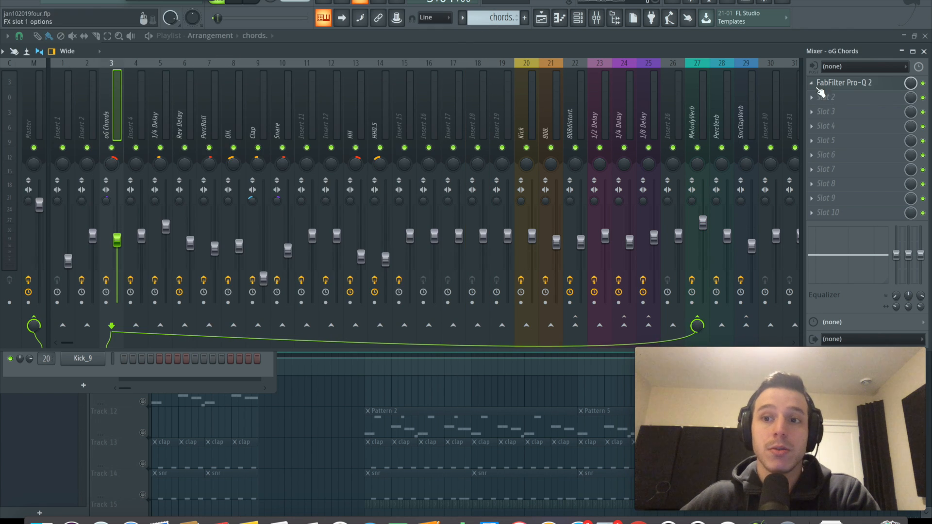
Step: Check the low cut in the FabFilter Pro-Q 2 on the oG Chords track
click(837, 84)
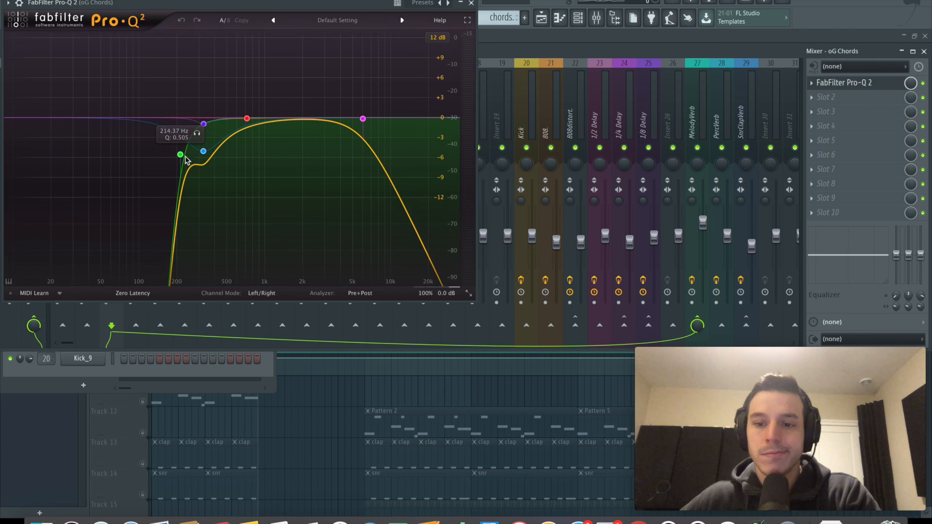
click(471, 3)
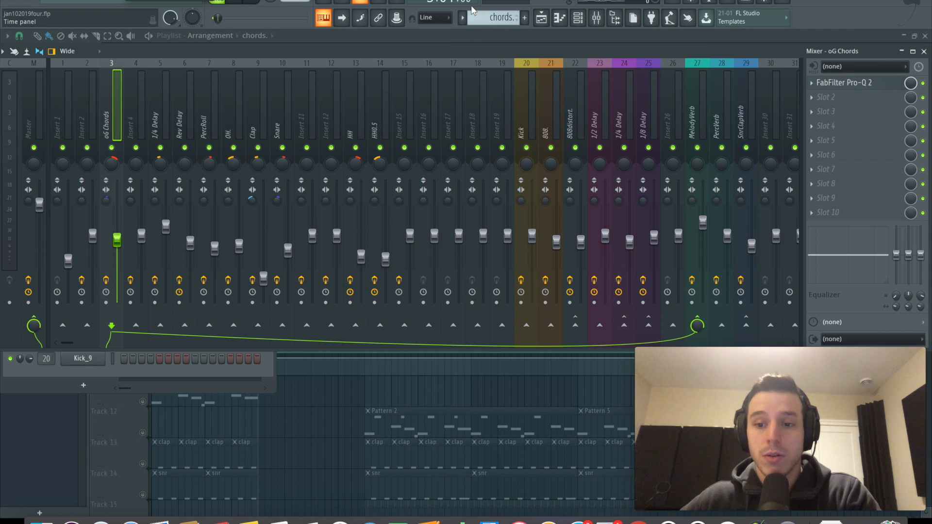
Step: Lower the MelodyVerb track's fader to about 73% (-6.5 dB) and reselect oG Chords
mouse_move(705, 359)
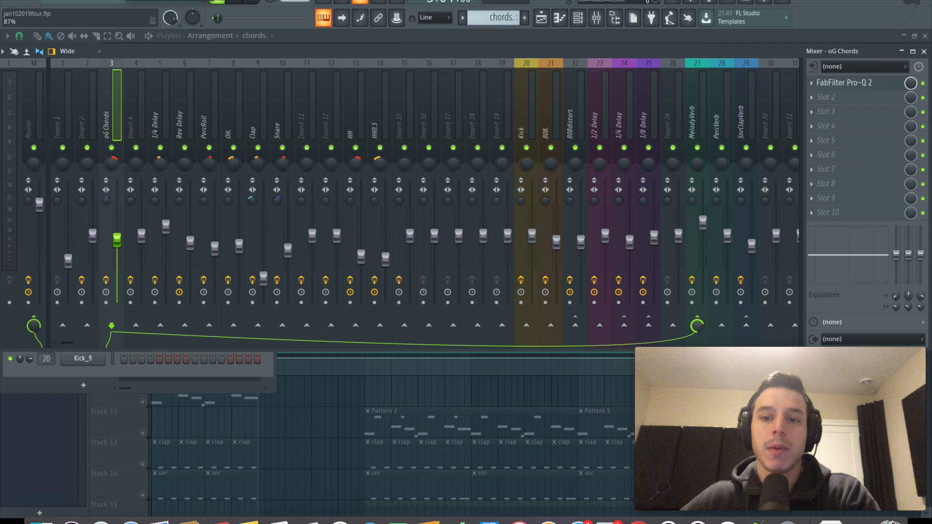
click(698, 121)
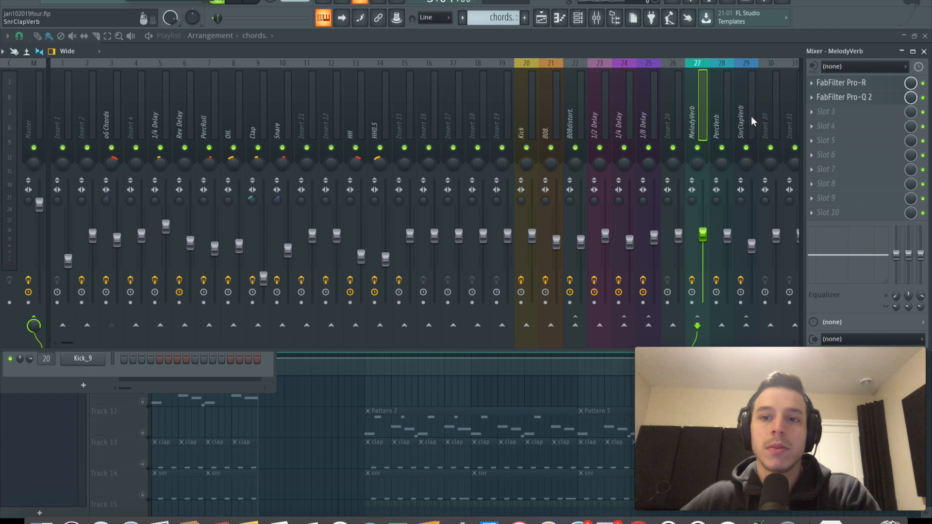
click(825, 97)
click(825, 97)
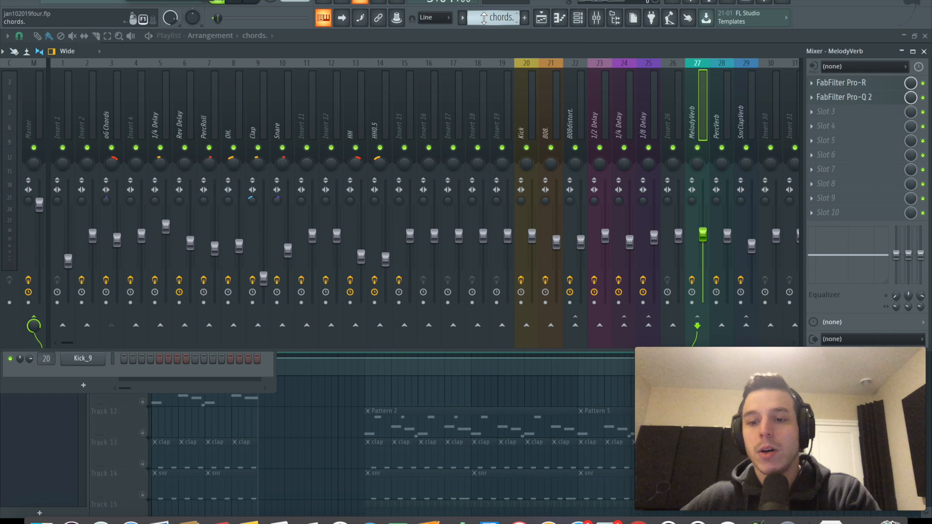
click(116, 122)
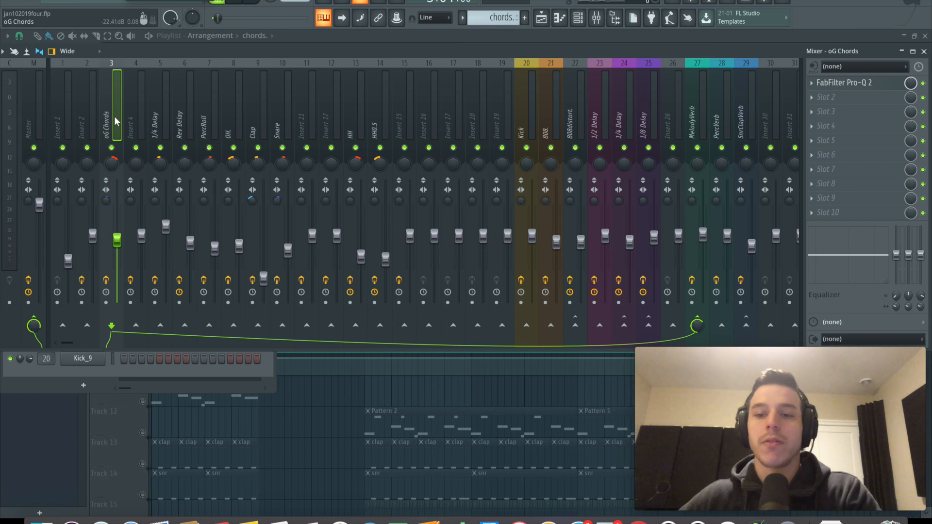
click(703, 236)
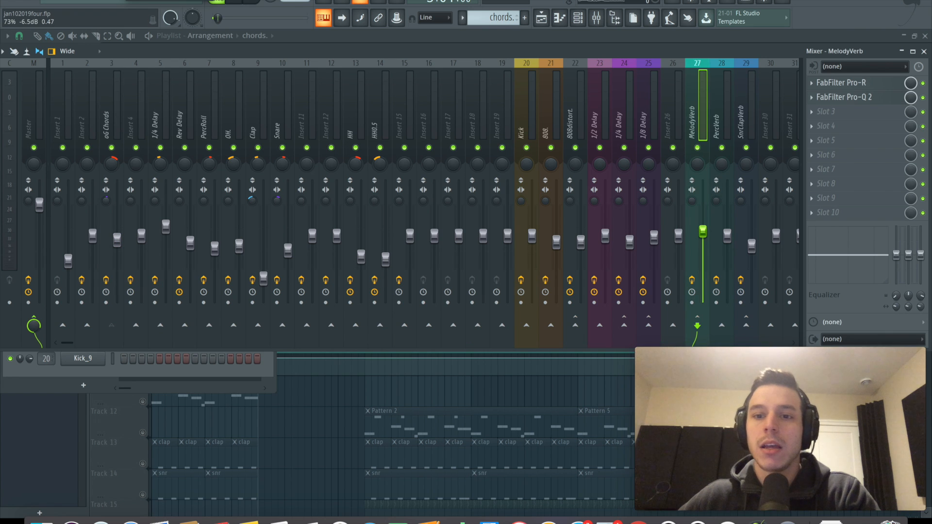
click(113, 121)
mouse_move(726, 374)
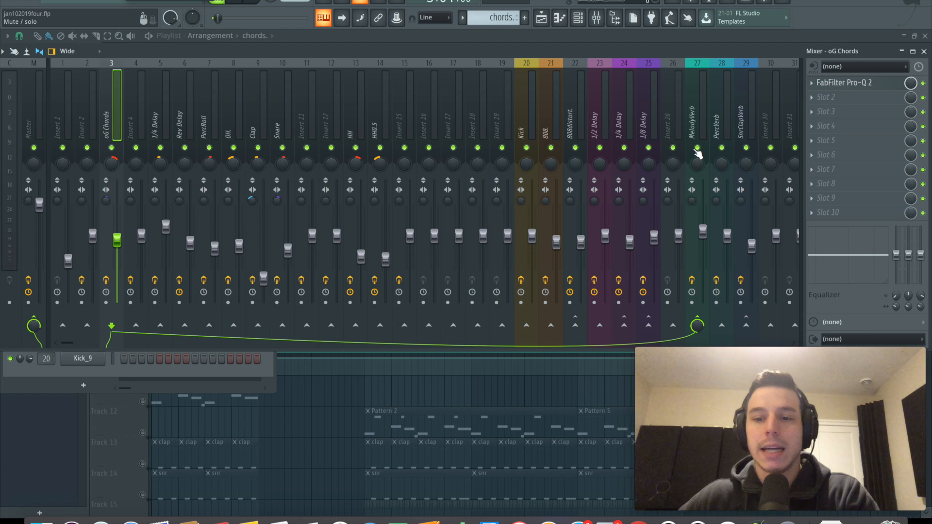
Step: Play the chords, compare them with MelodyVerb muted and unmuted, and raise the MelodyVerb fader
key(space)
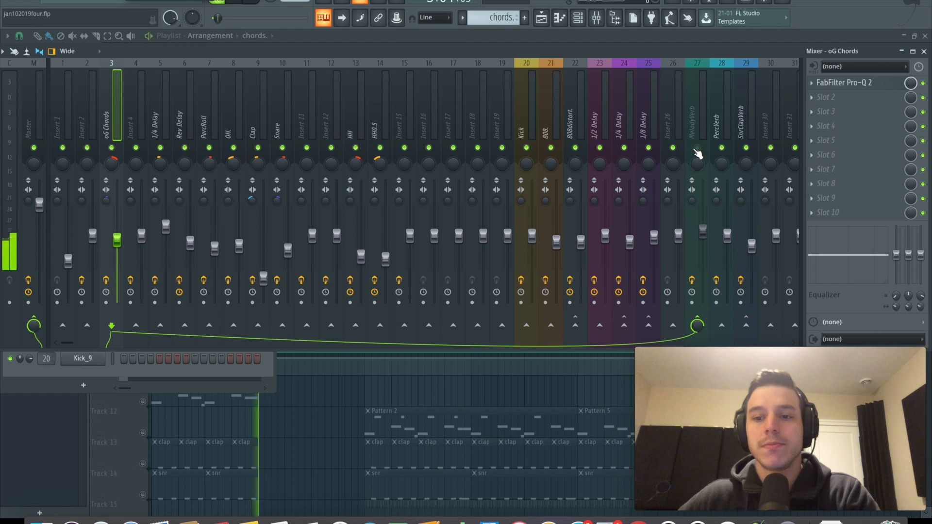
click(698, 147)
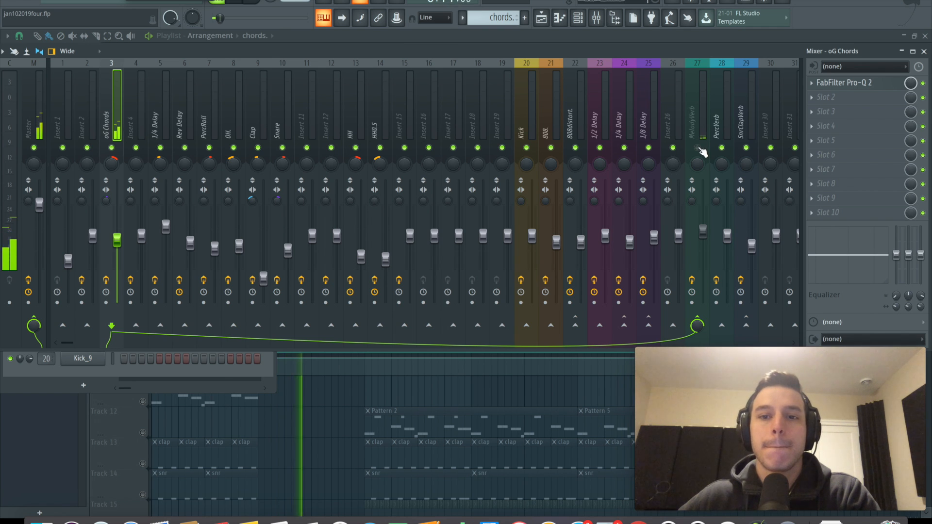
click(697, 148)
mouse_move(703, 231)
mouse_down()
mouse_move(702, 206)
mouse_move(702, 221)
mouse_up()
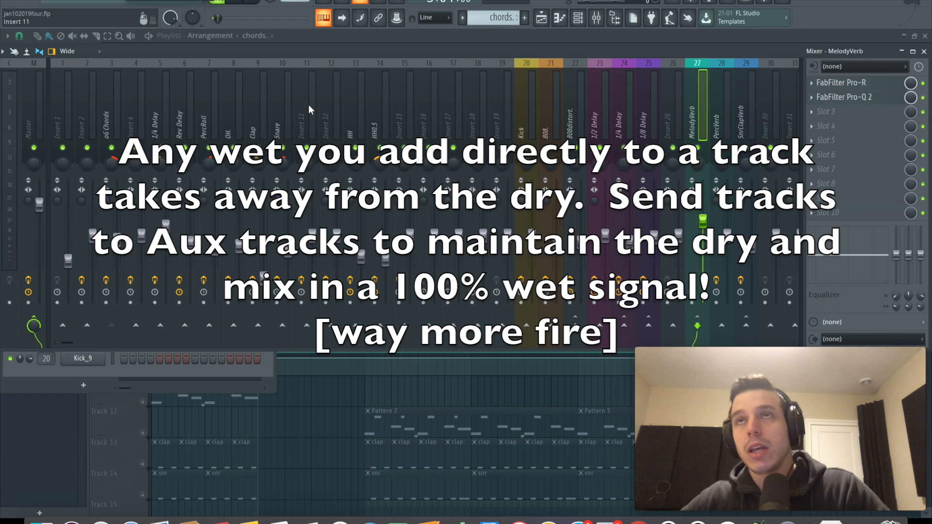
Step: Look through the 1/2 Delay, 1/4 Delay and 1/8 Delay aux tracks and their effect chains
click(119, 112)
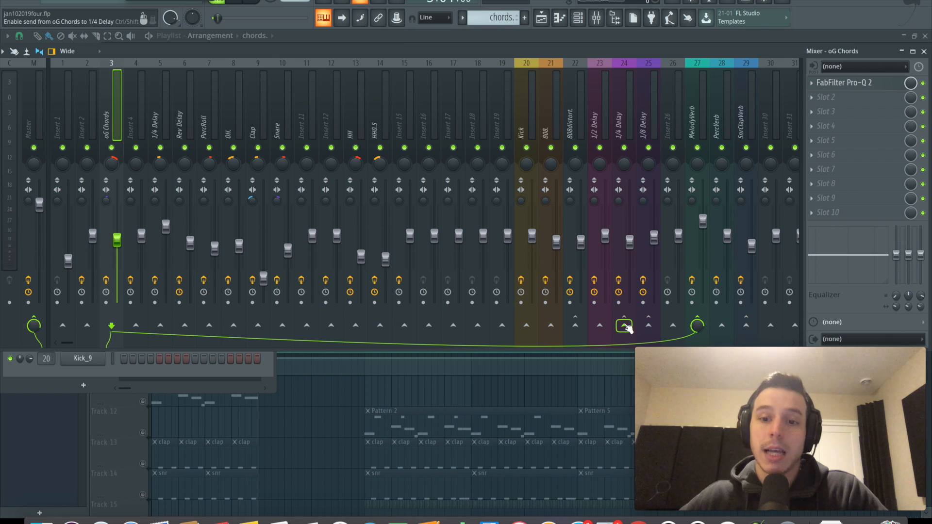
click(598, 107)
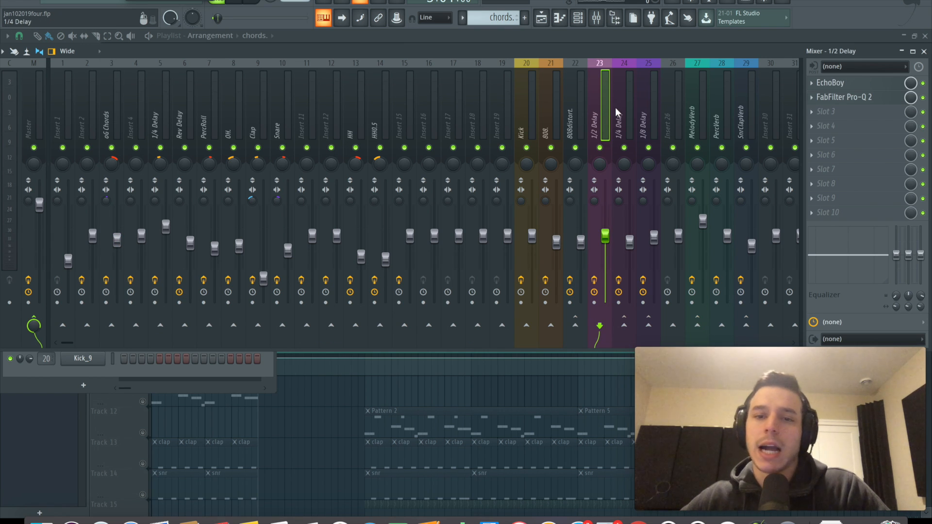
click(621, 105)
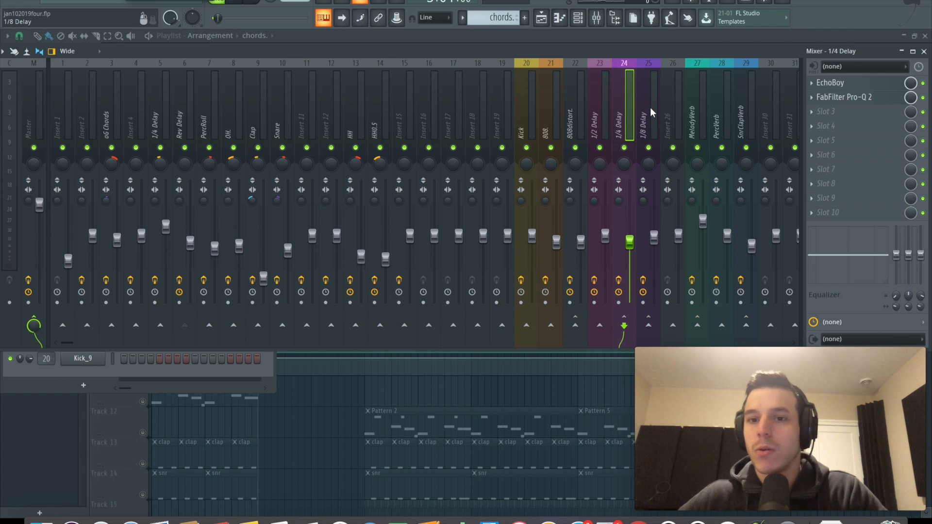
click(651, 110)
Step: Enable a send from oG Chords to 1/4 Delay, play the chords, and lower the 1/4 Delay fader
click(119, 100)
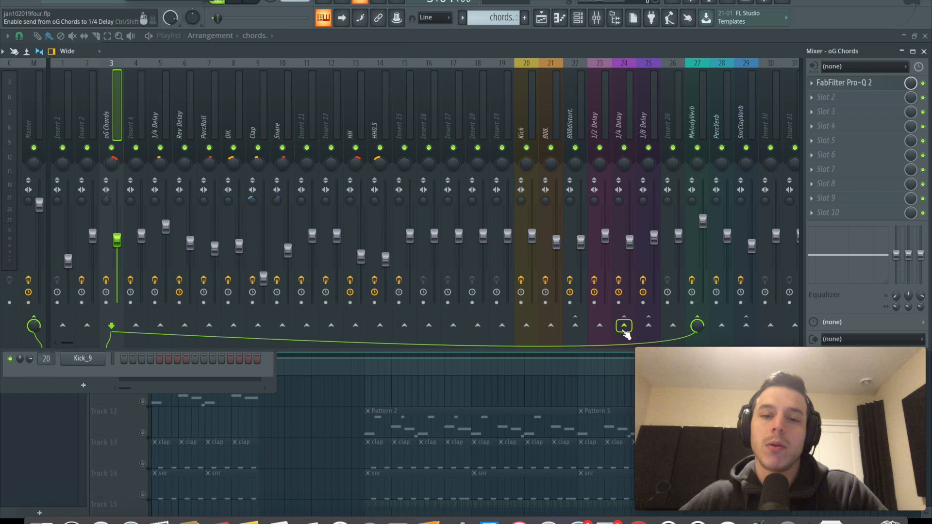
click(624, 327)
key(space)
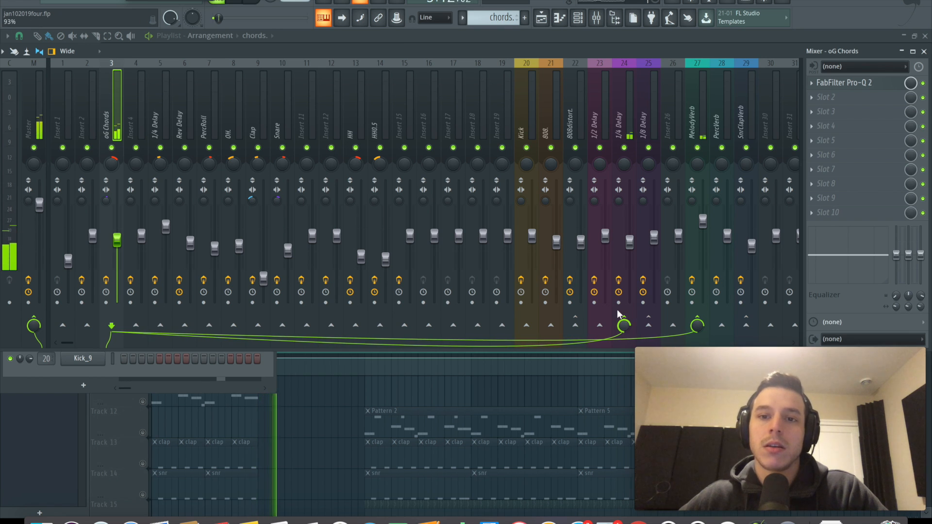
mouse_move(629, 242)
mouse_down()
mouse_move(629, 219)
mouse_move(630, 254)
mouse_up()
click(118, 103)
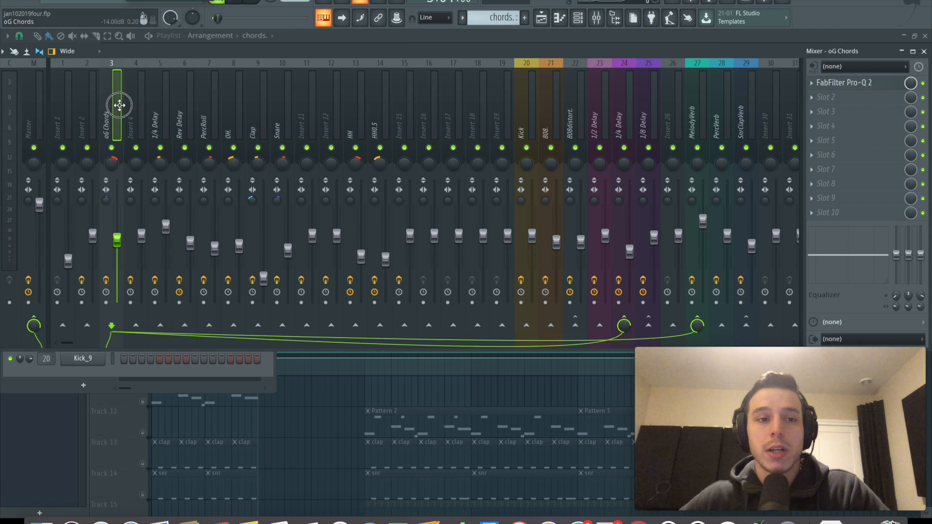
click(624, 116)
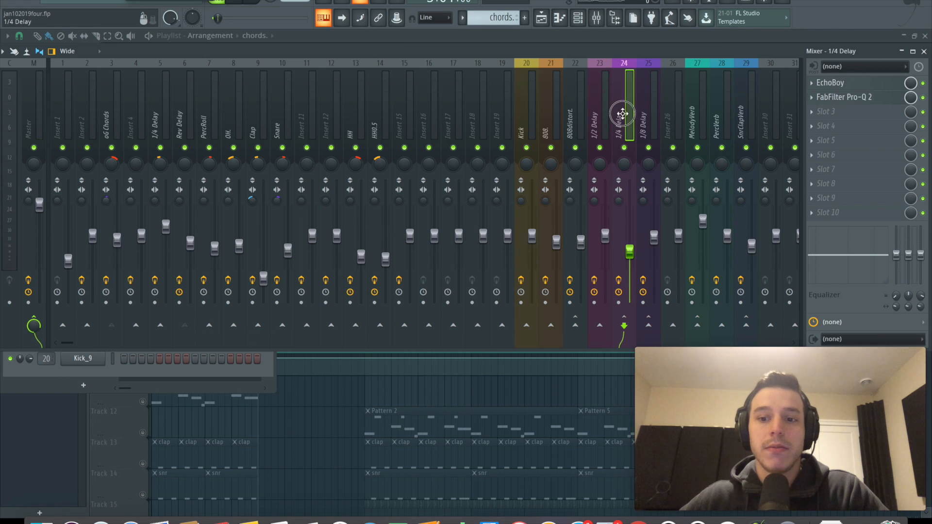
Step: Inspect the FabFilter Pro-Q 2 EQ on the 1/4 Delay aux track and close it
click(847, 97)
click(515, 46)
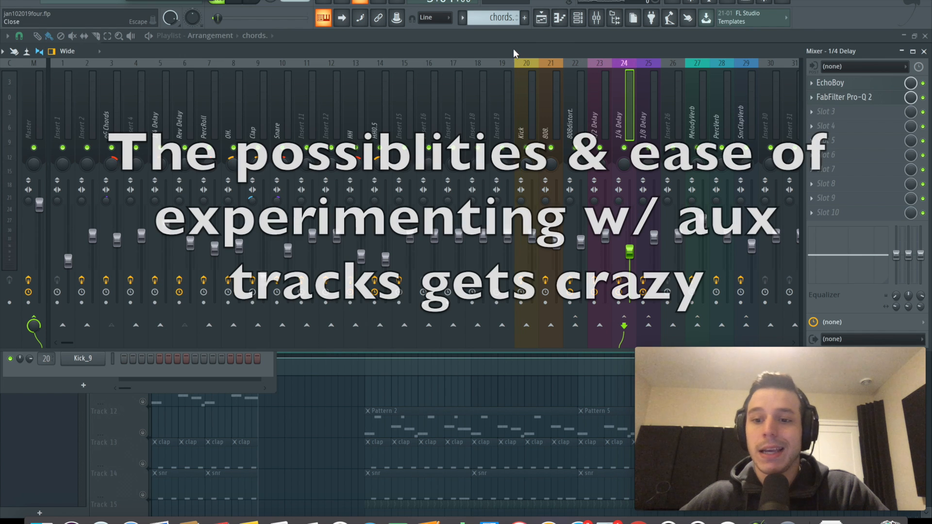
click(699, 326)
click(699, 327)
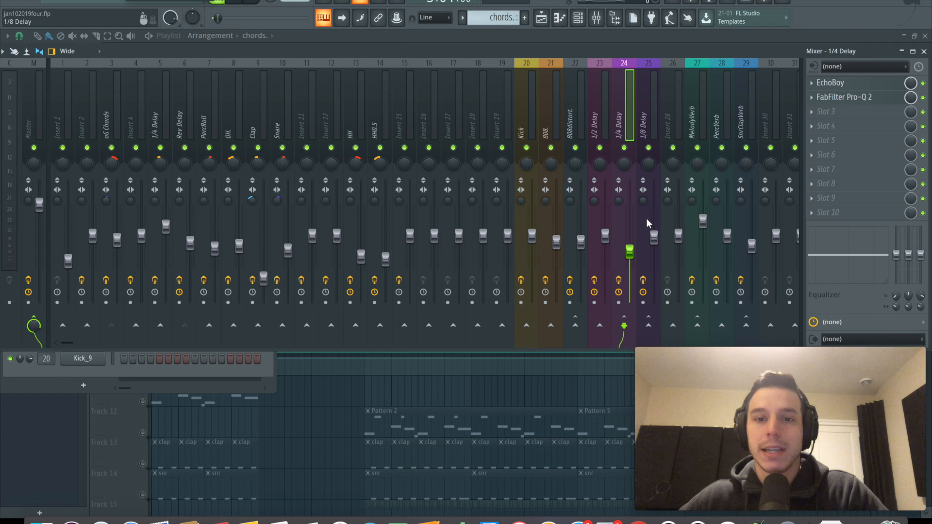
Step: Select the oG Chords mixer track and disable its send to 1/4 Delay
click(87, 116)
click(112, 114)
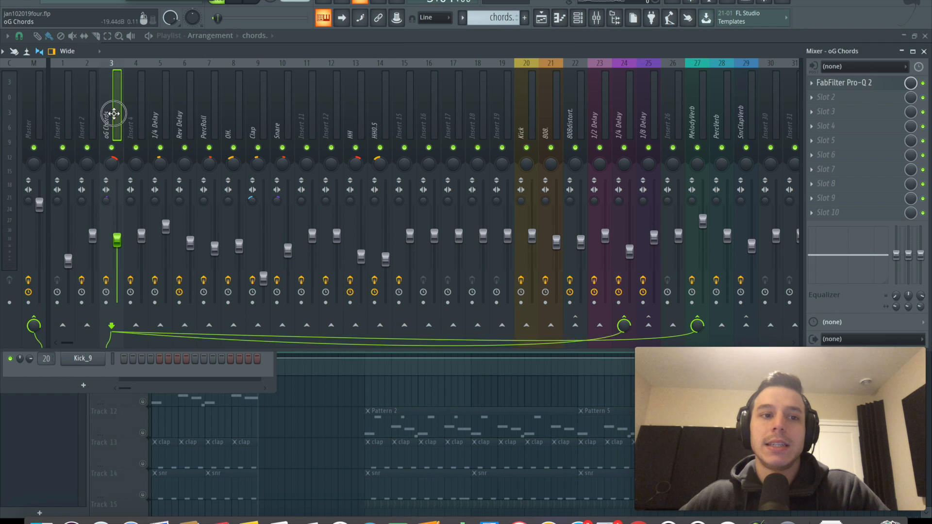
click(624, 318)
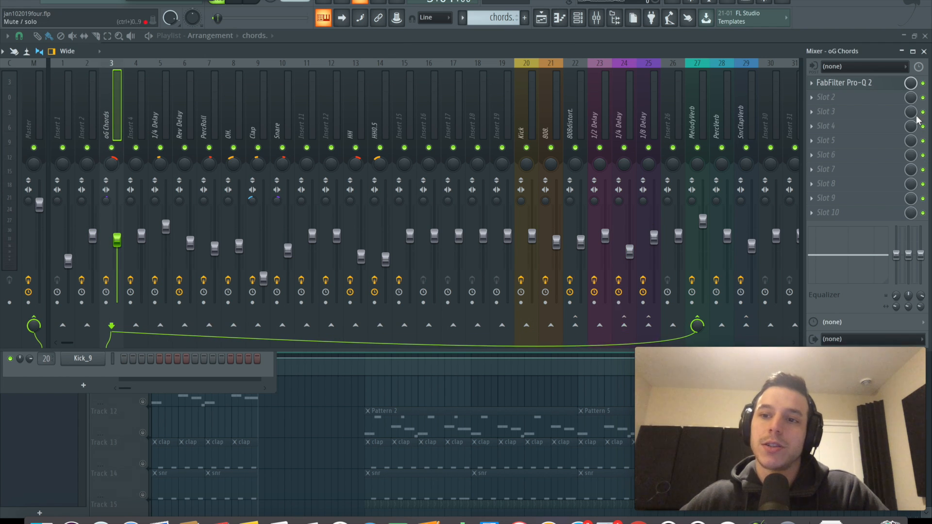
Step: Arm the 1/4 Delay track for recording, look at the mixer's disk recording options, and return to the playlist
click(625, 298)
click(4, 51)
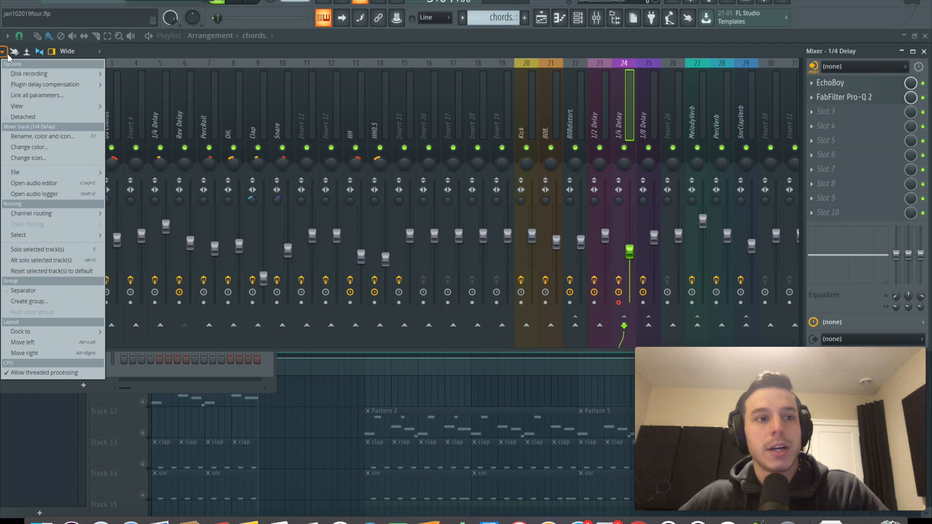
mouse_move(68, 73)
click(372, 36)
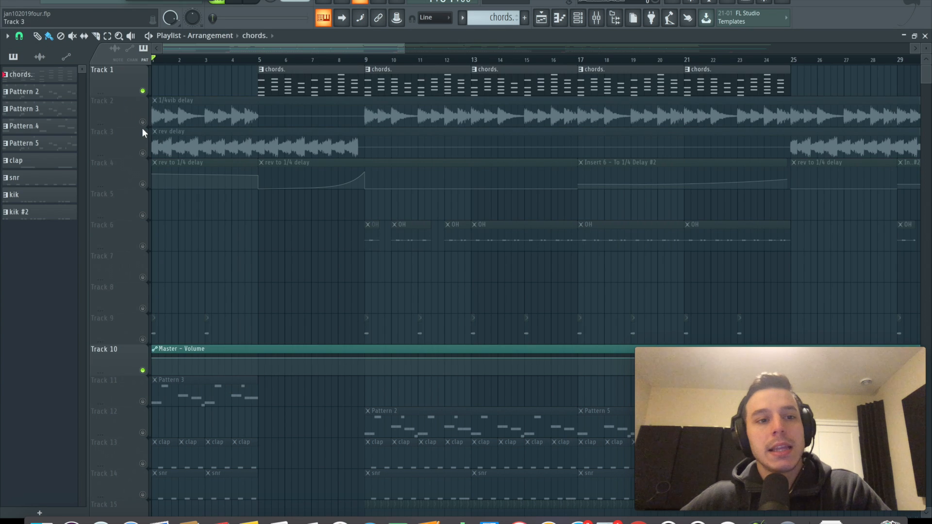
Step: Unmute all playlist tracks, isolate Track 2 with Track 4's automation, and select the 1/4vib delay clip
right_click(143, 123)
right_click(142, 123)
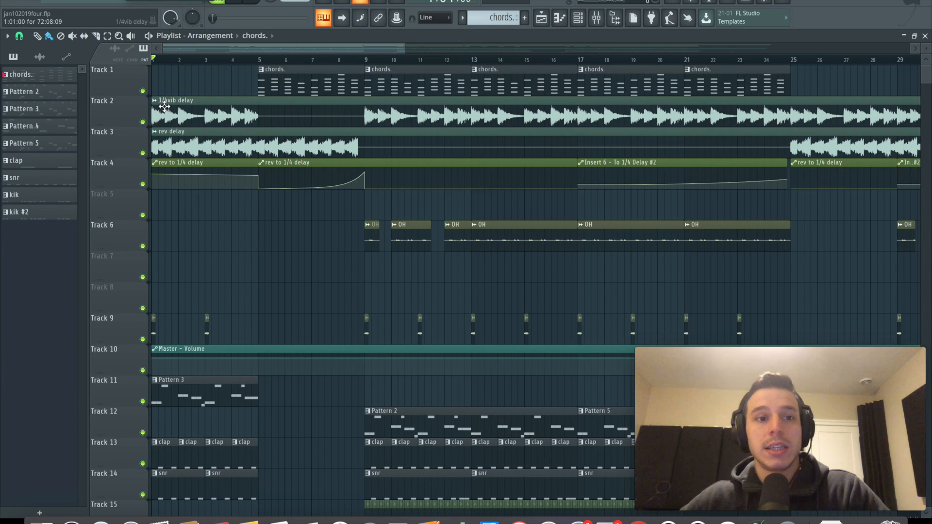
right_click(143, 184)
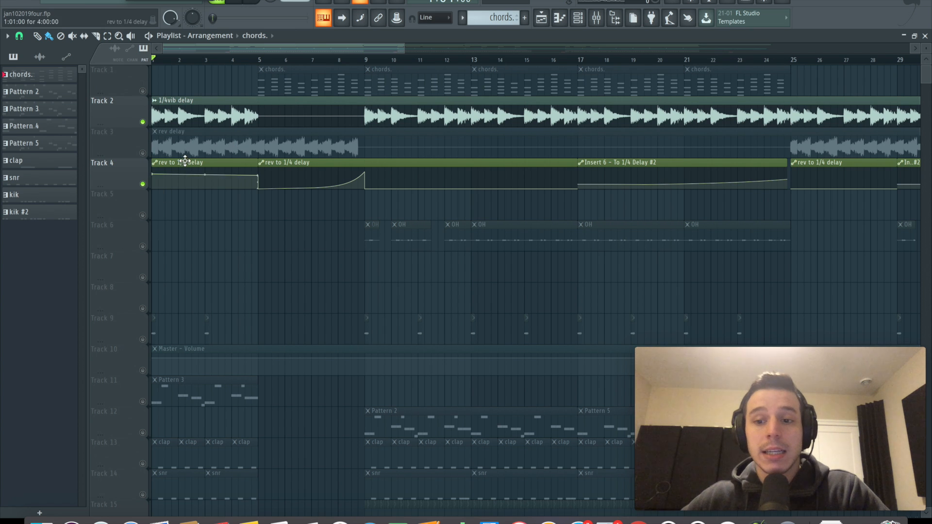
click(210, 119)
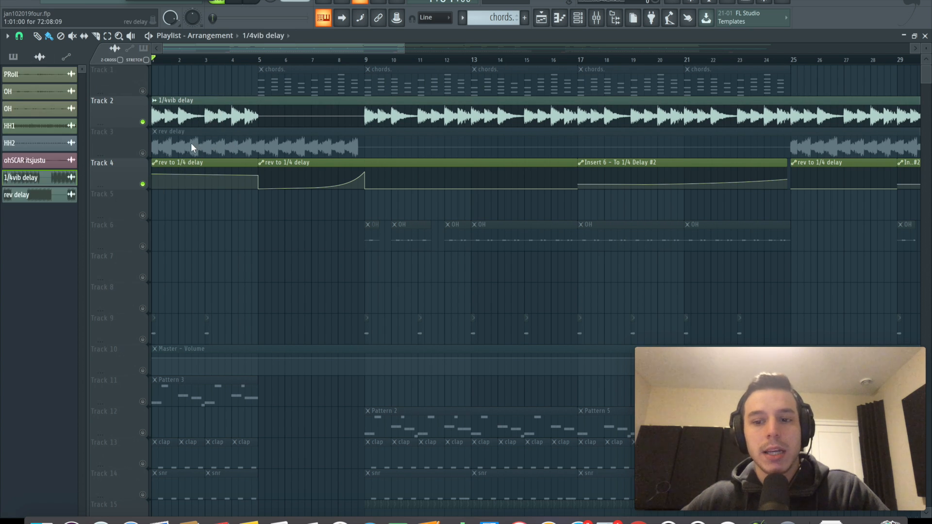
Step: Solo Track 3 in the playlist and listen to the start of the rev delay audio
click(137, 149)
key(space)
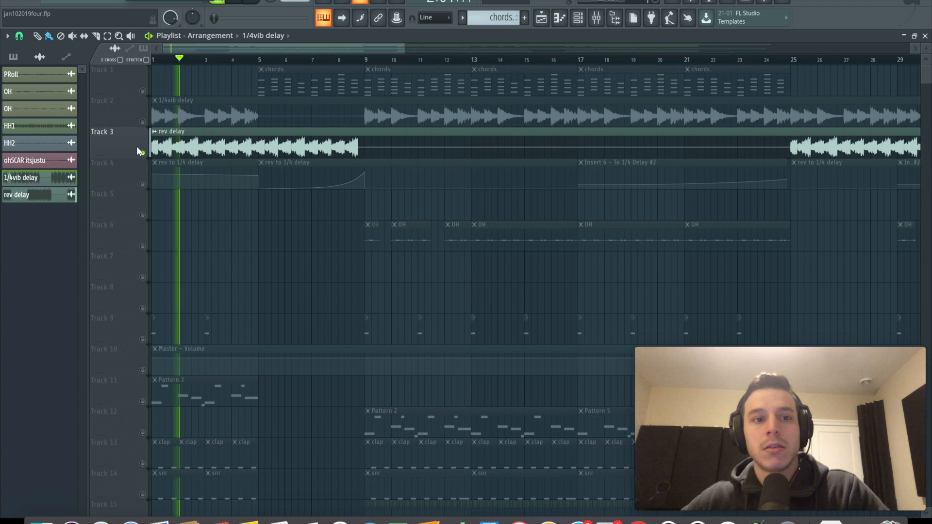
key(space)
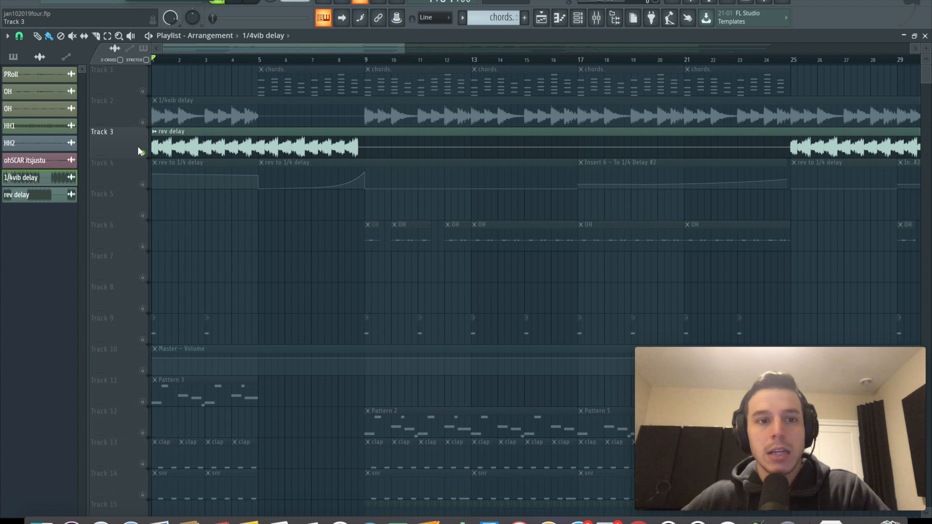
Step: Unmute Track 4's automation, Track 1's chords and Track 2's 1/4vib delay alongside the rev delay
click(142, 184)
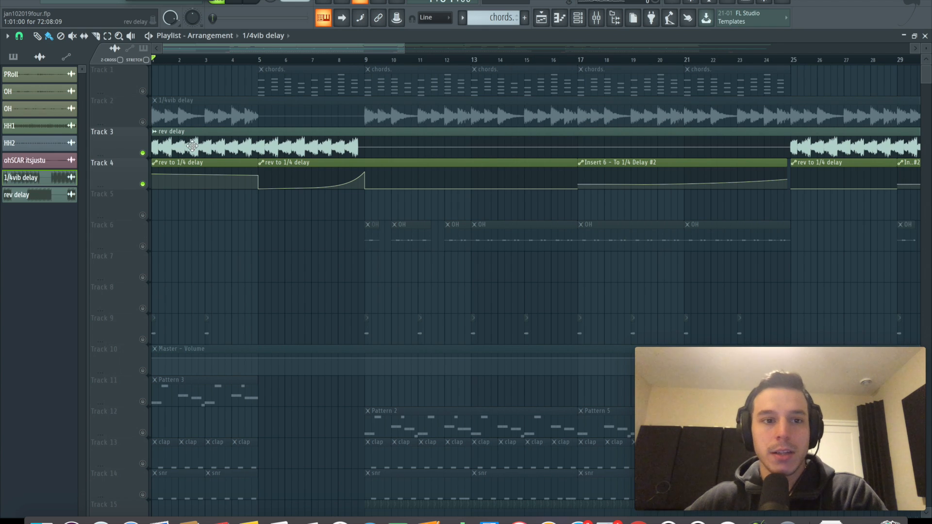
click(142, 91)
click(142, 122)
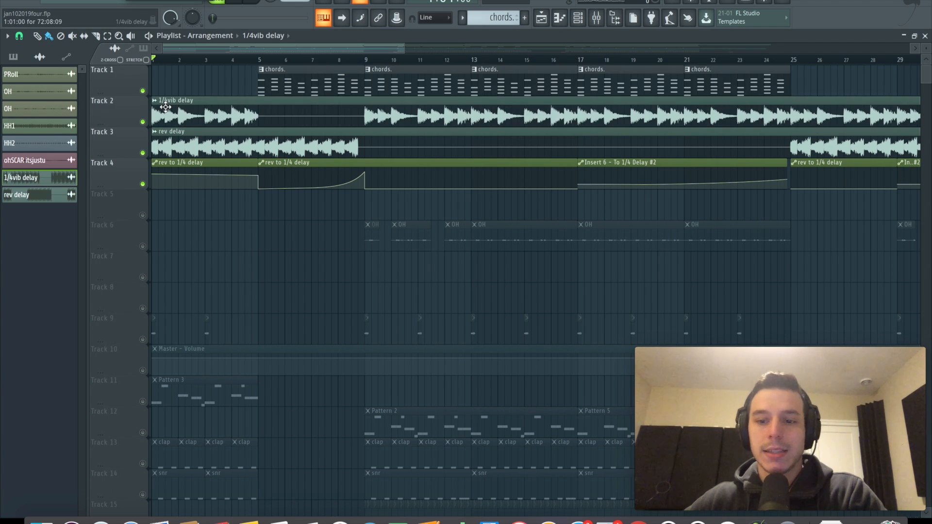
Step: Enable the send from oG Chords to 1/4 Delay in the mixer, and return to the playlist
key(F9)
click(107, 107)
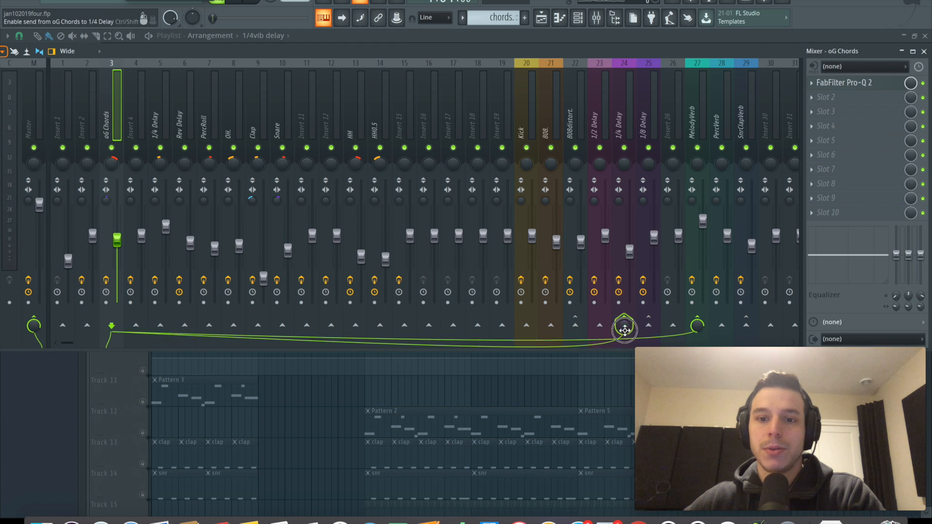
click(620, 308)
key(F9)
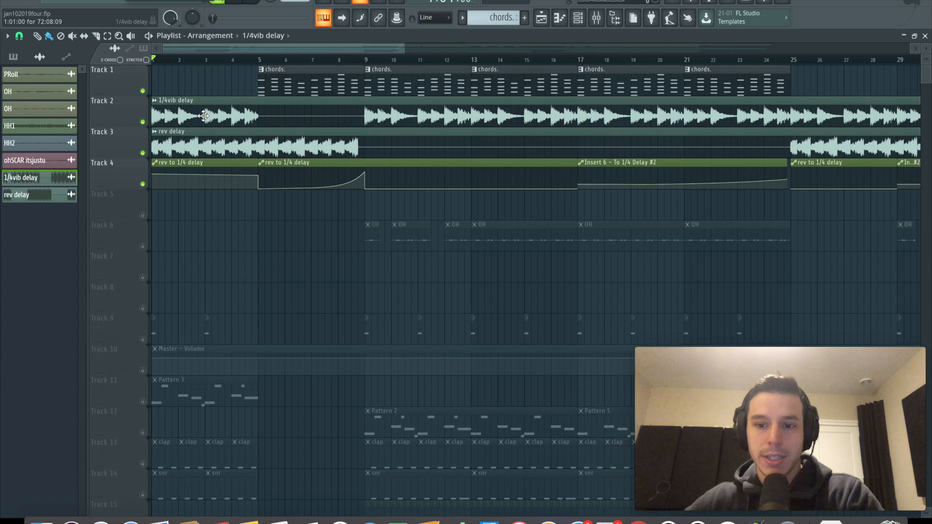
Step: Solo Track 3 with Track 4's automation also active, and look at the rev delay clip's channel settings
ctrl+click(142, 153)
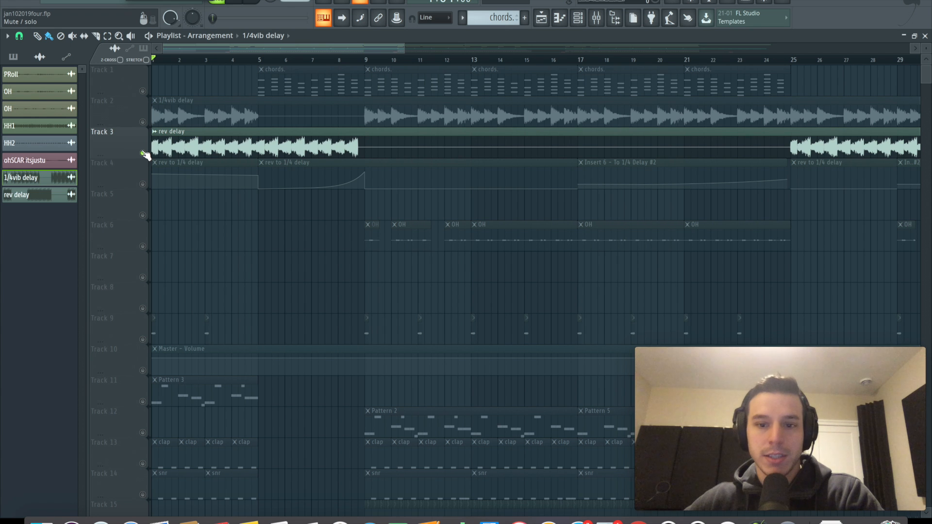
click(143, 184)
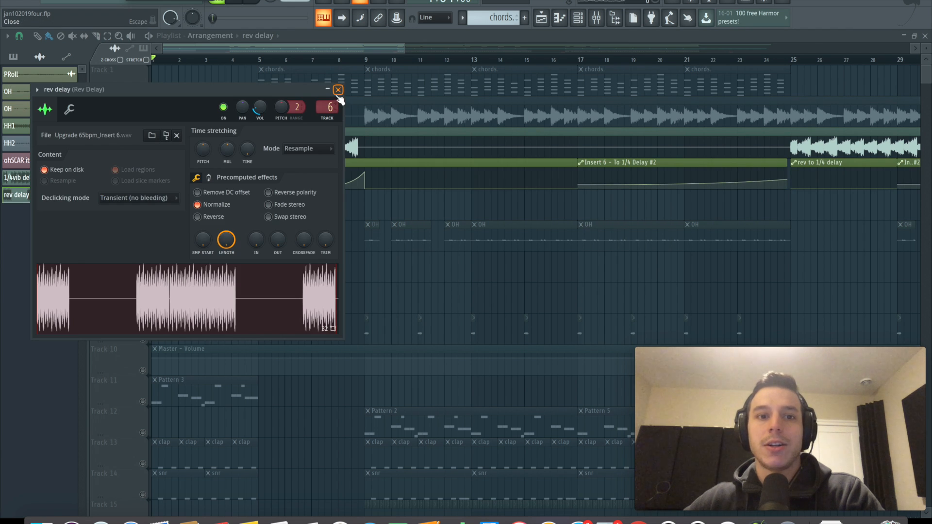
click(338, 89)
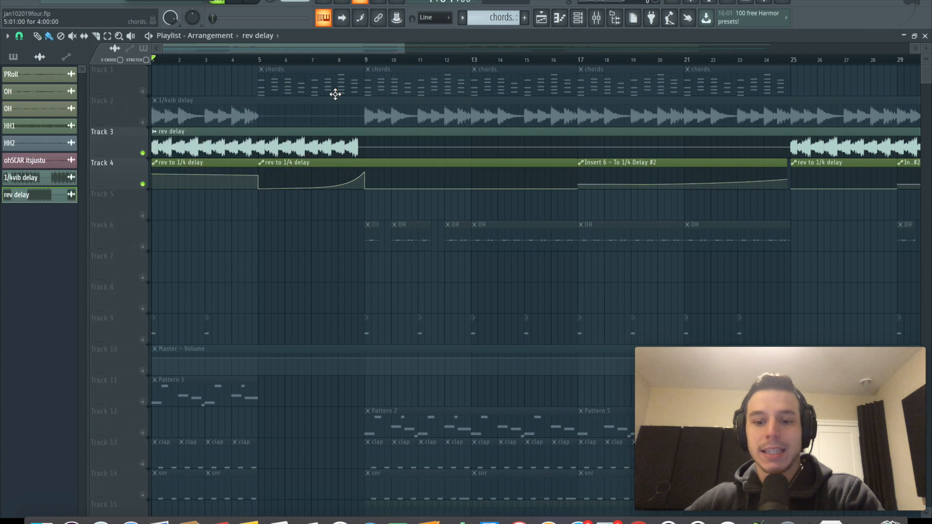
Step: Check Rev Delay's mixer send to 1/4 Delay, and play the rev delay audio with its send automation
key(F9)
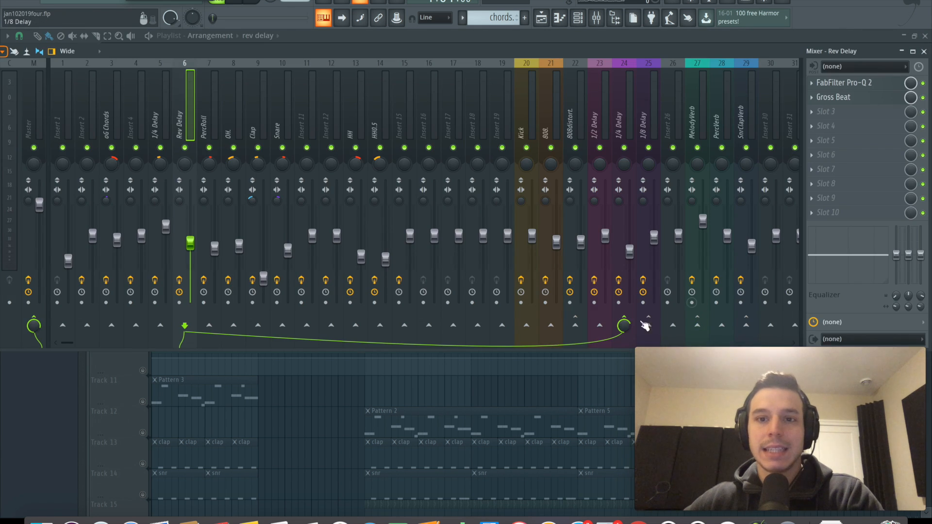
click(924, 51)
key(space)
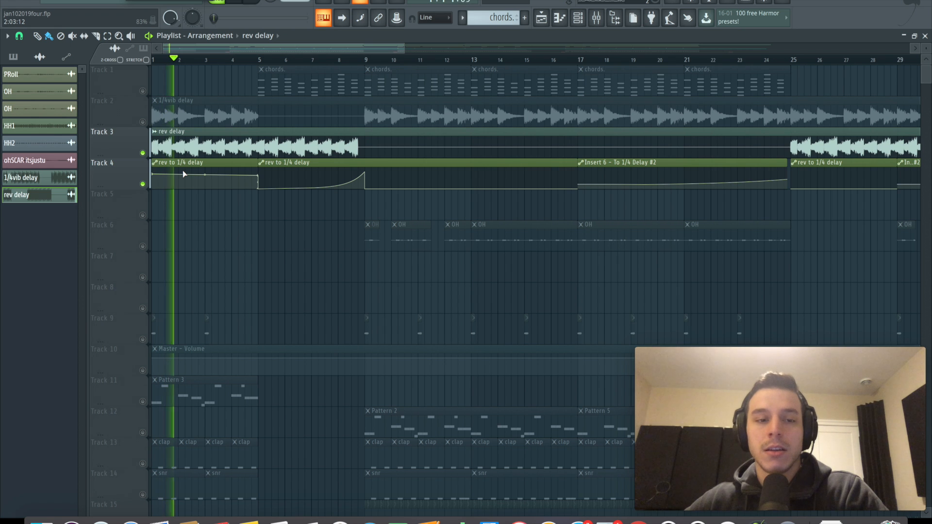
key(space)
Step: View the automation options for the Rev Delay track's send level to 1/4 Delay, and close the mixer
key(F9)
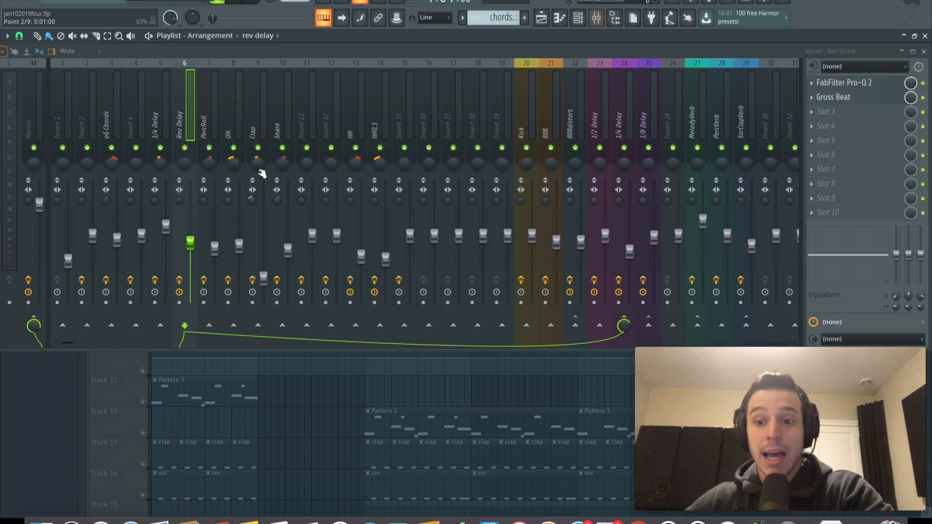
right_click(624, 325)
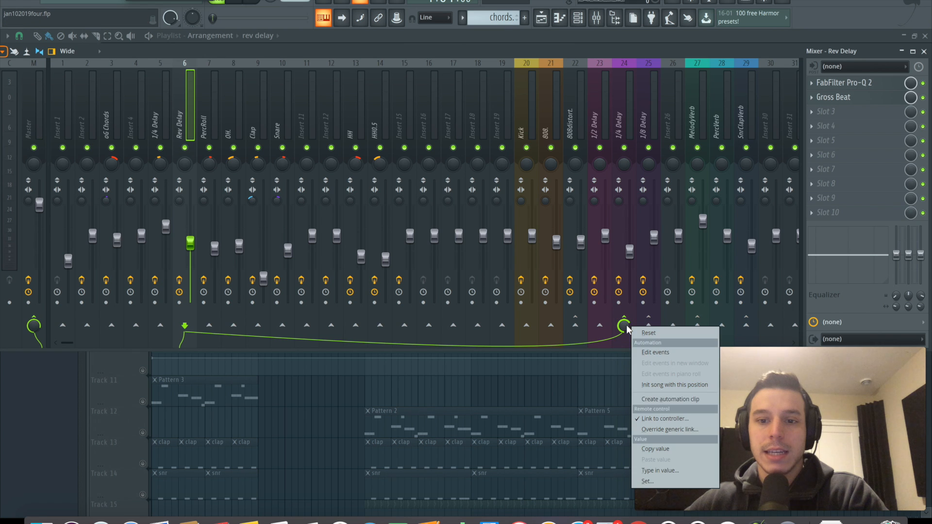
click(632, 38)
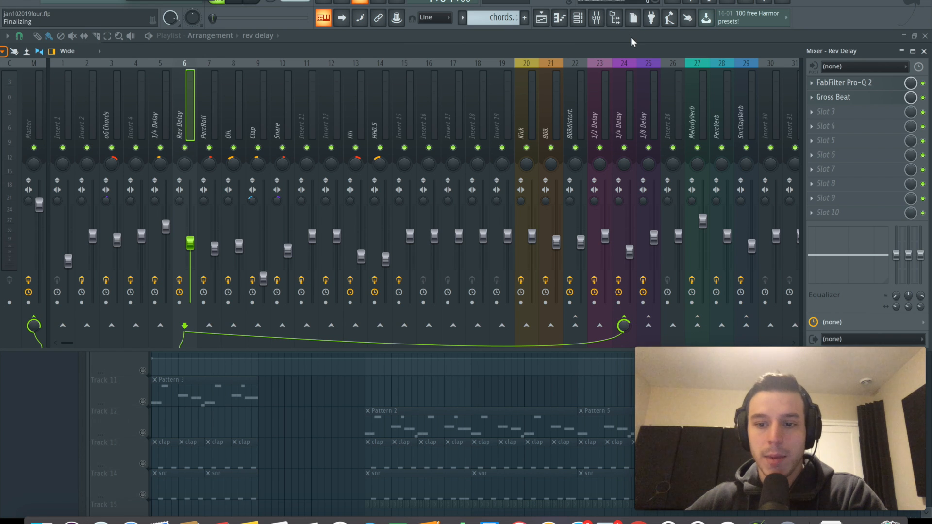
click(924, 51)
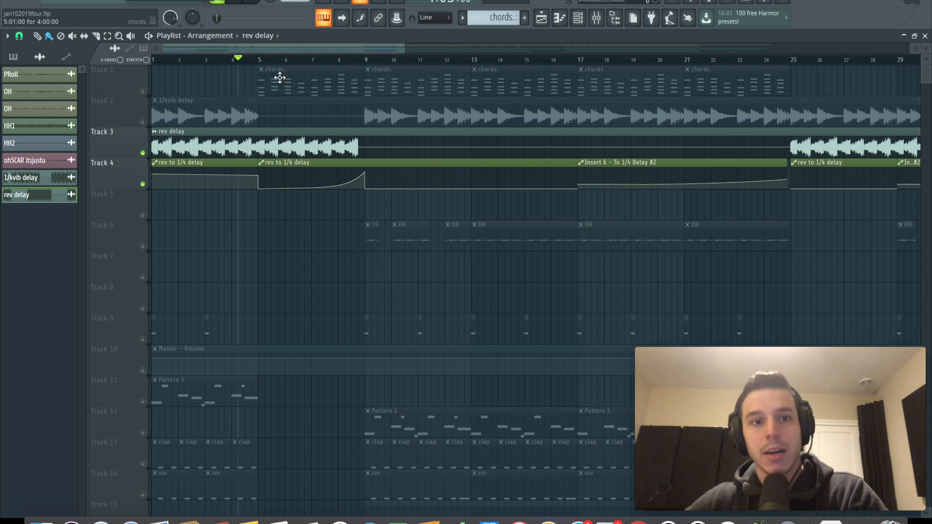
Step: Unmute all playlist tracks, play the arrangement through the delay automation, and return the playhead to the song start
click(143, 122)
key(space)
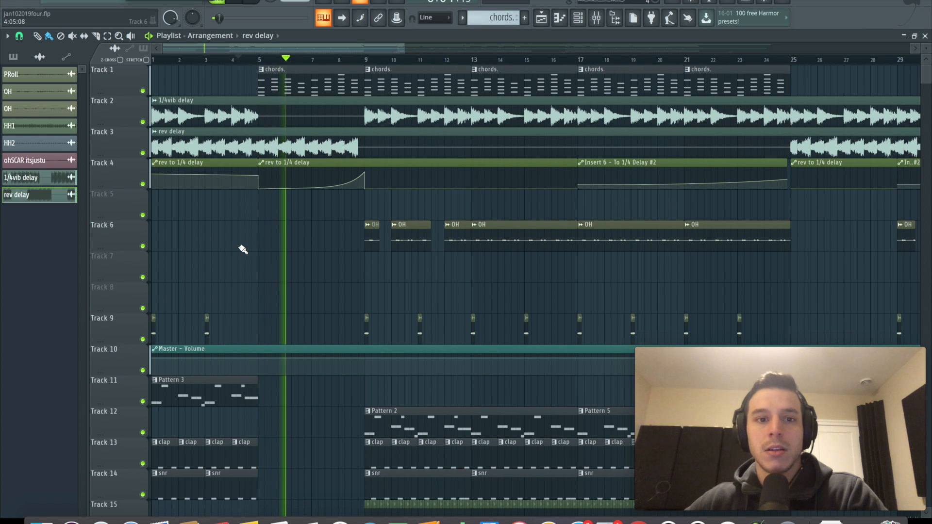
key(space)
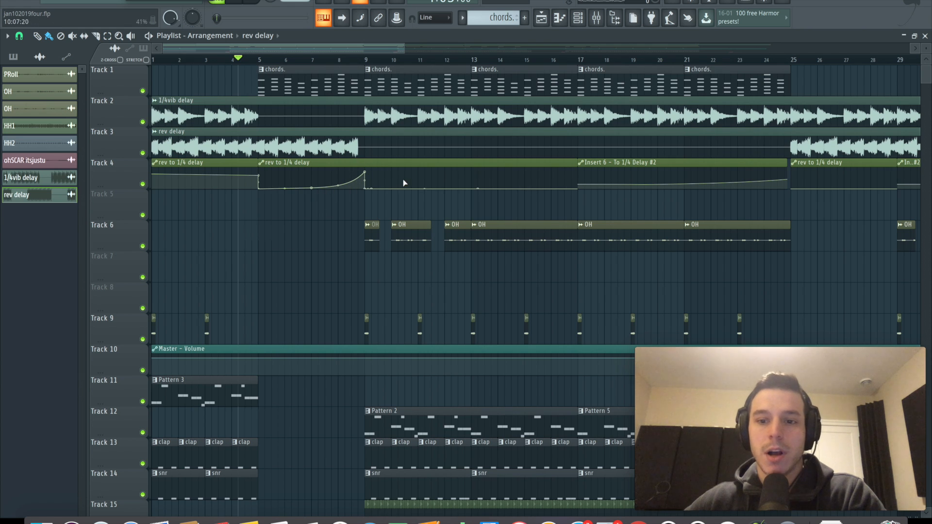
click(580, 184)
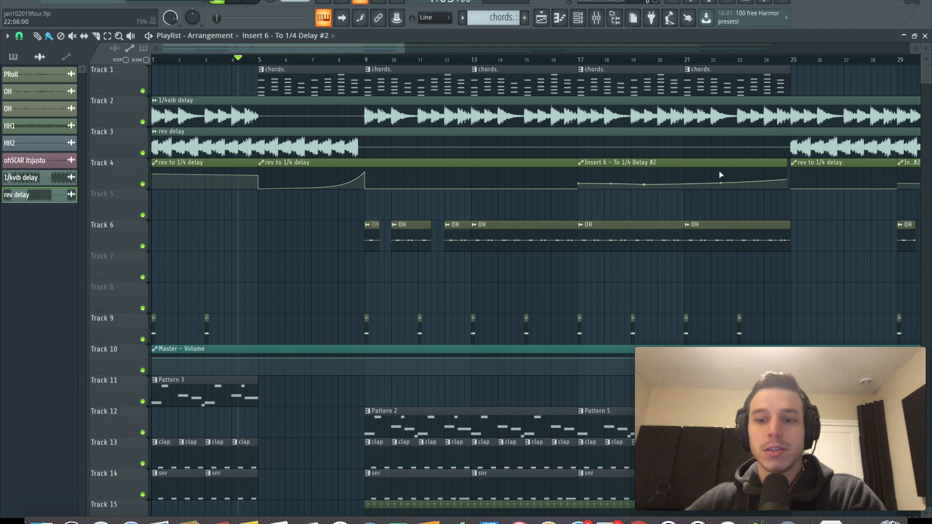
drag(214, 59, 3, 63)
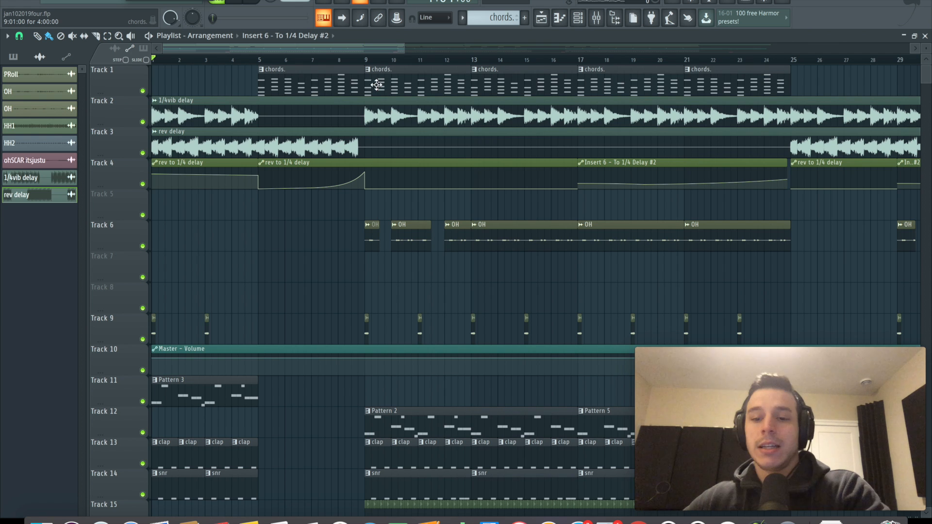
Step: Examine the FabFilter Pro-Q 2 EQ curve on the Rev Delay mixer track and close it
key(F9)
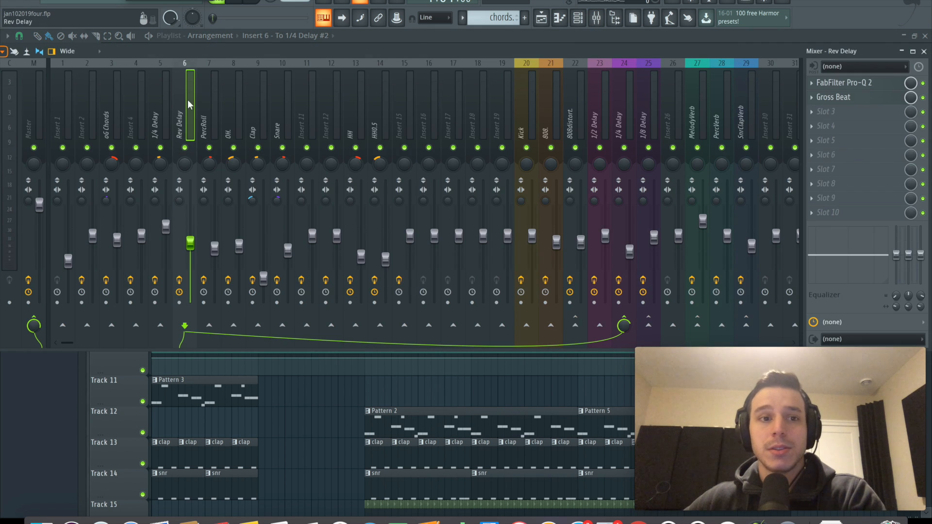
click(864, 87)
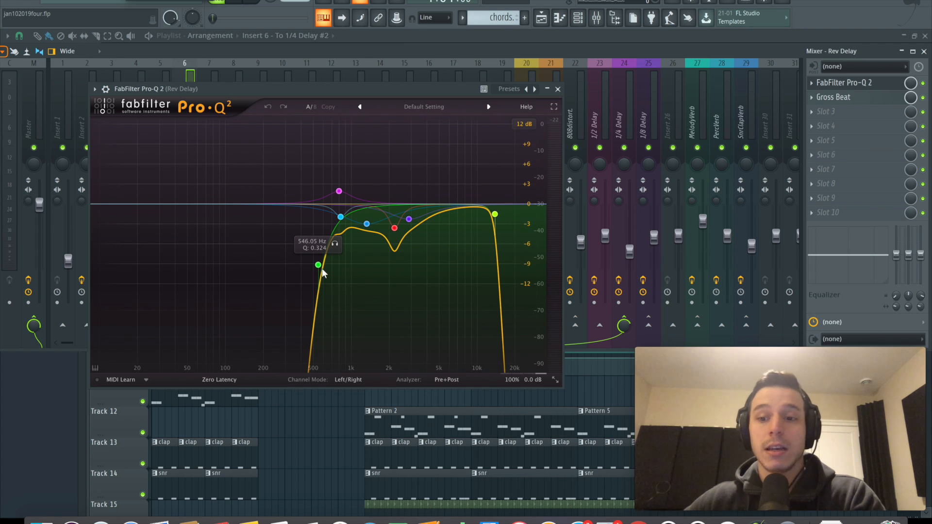
click(557, 90)
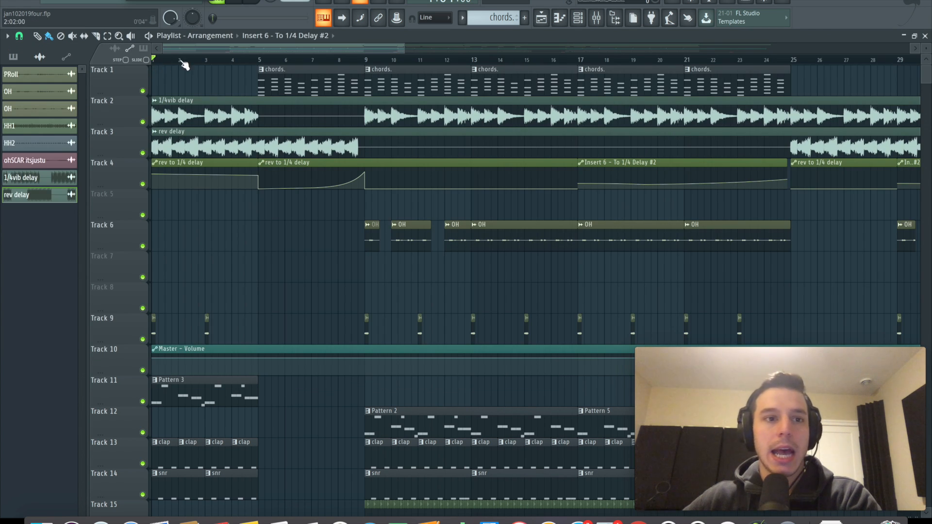
Step: Compare the effect chains and routing of the 808 and 808distort mixer tracks
key(F9)
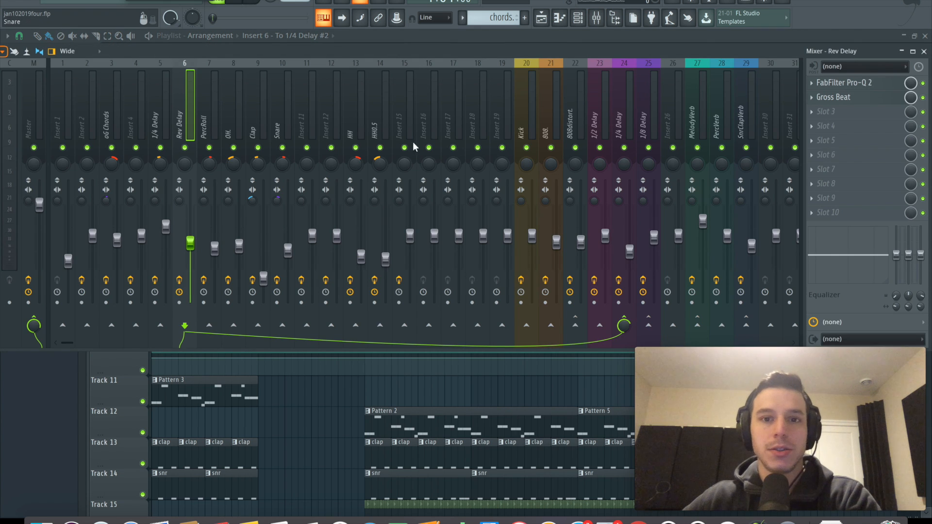
click(546, 103)
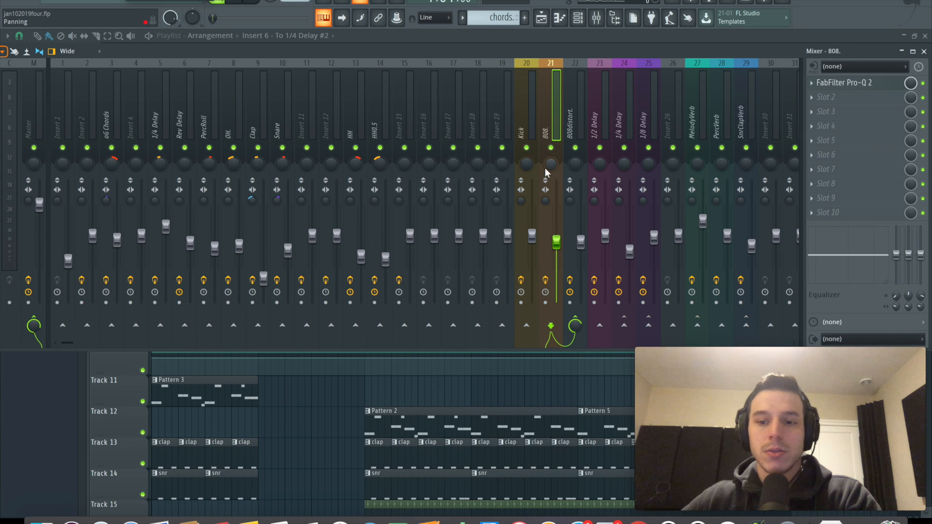
click(573, 160)
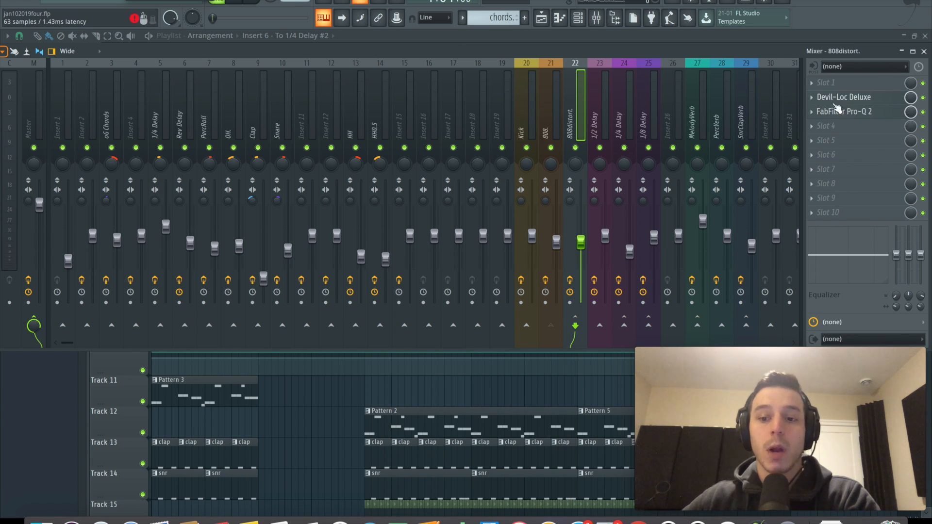
click(549, 115)
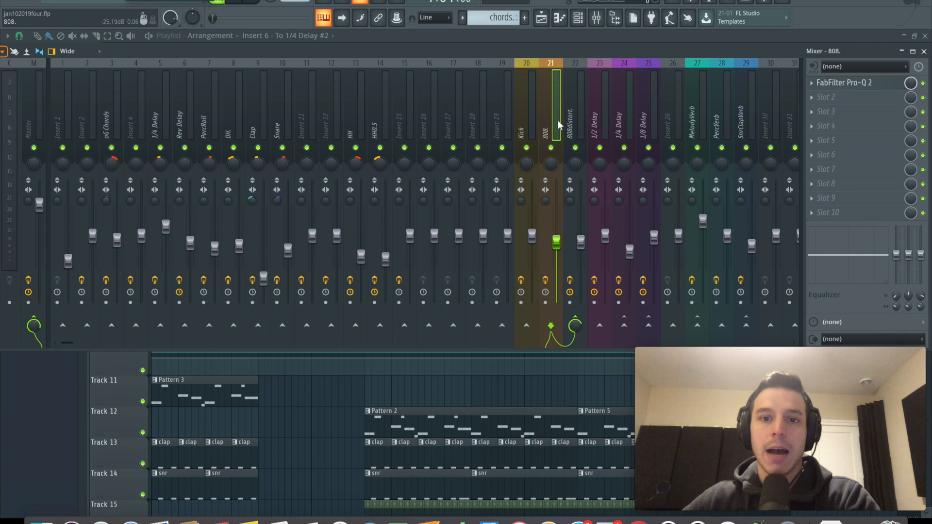
Step: Examine the Devil-Loc Deluxe settings on the 808distort mixer track and close the plugin
click(570, 100)
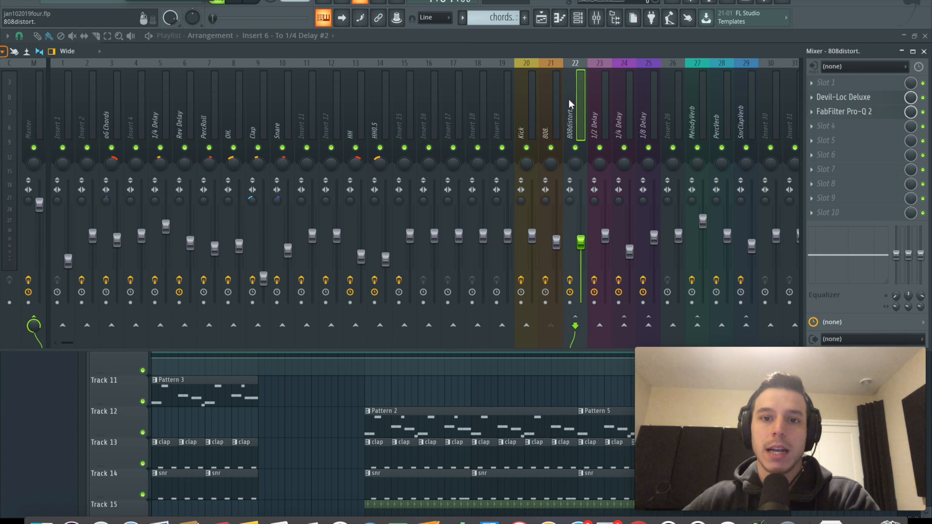
click(867, 98)
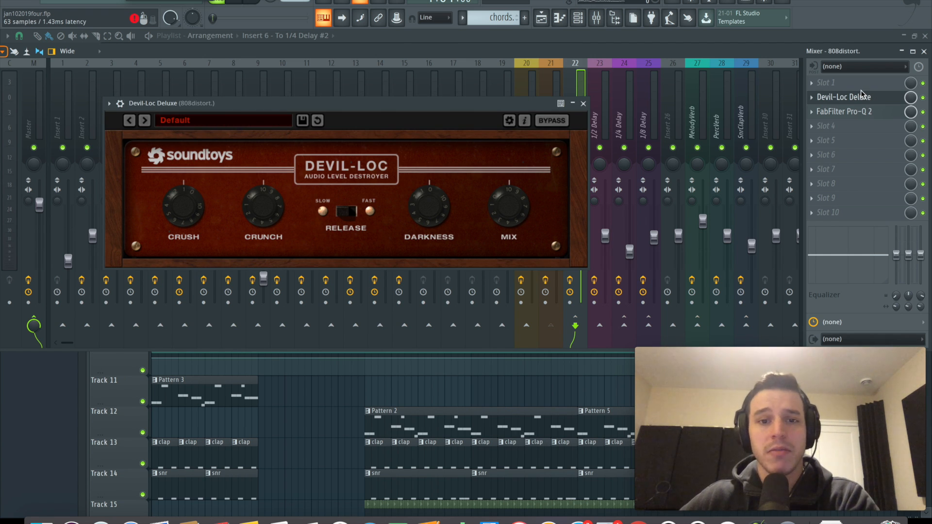
click(583, 103)
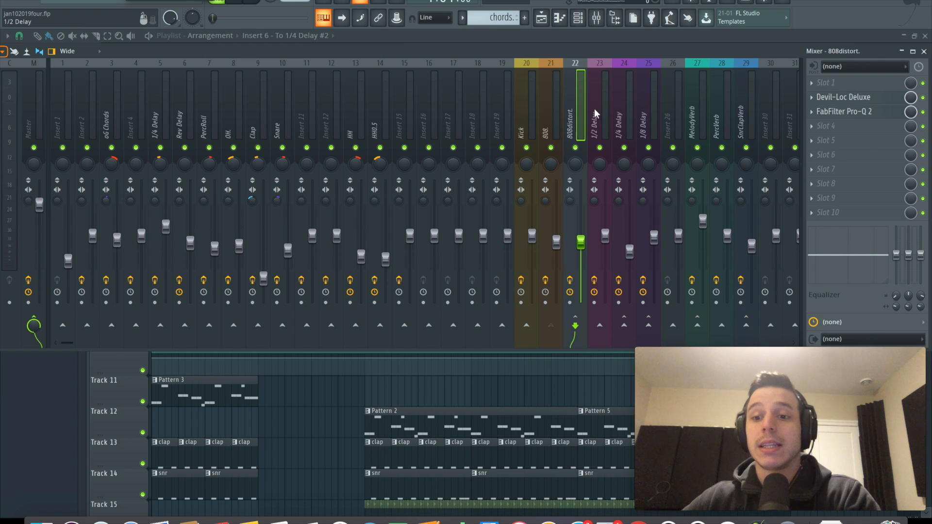
Step: Move the low cut in the 808distort track's FabFilter Pro-Q 2 to about 3020 Hz, and inspect the 808 track's EQ curve
click(844, 112)
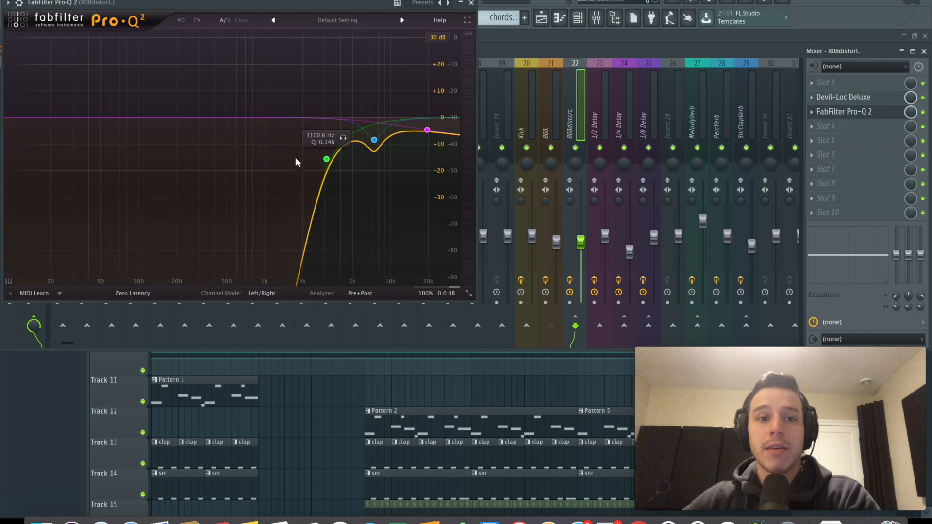
click(326, 159)
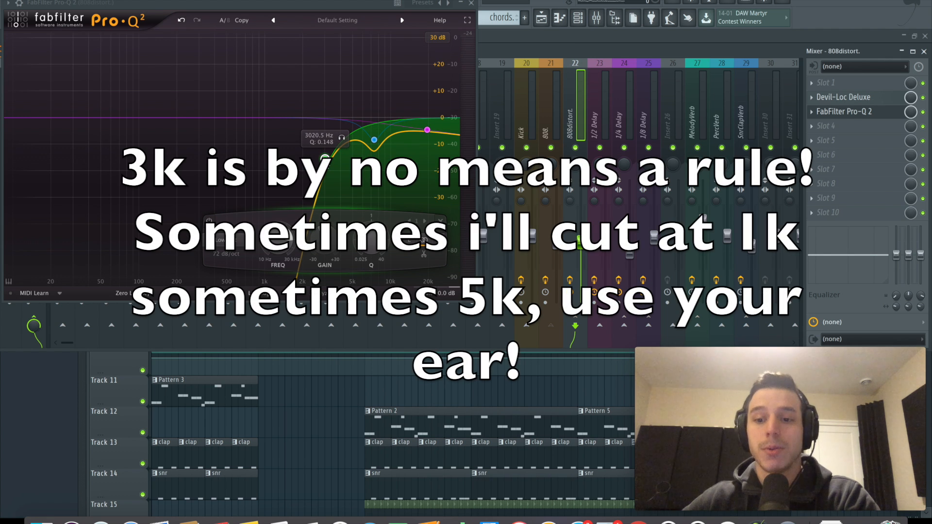
click(551, 112)
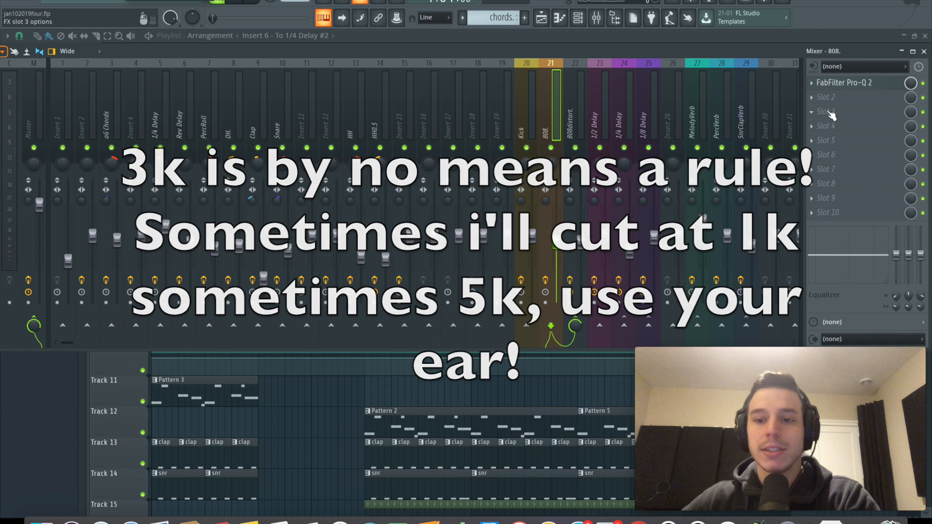
click(848, 83)
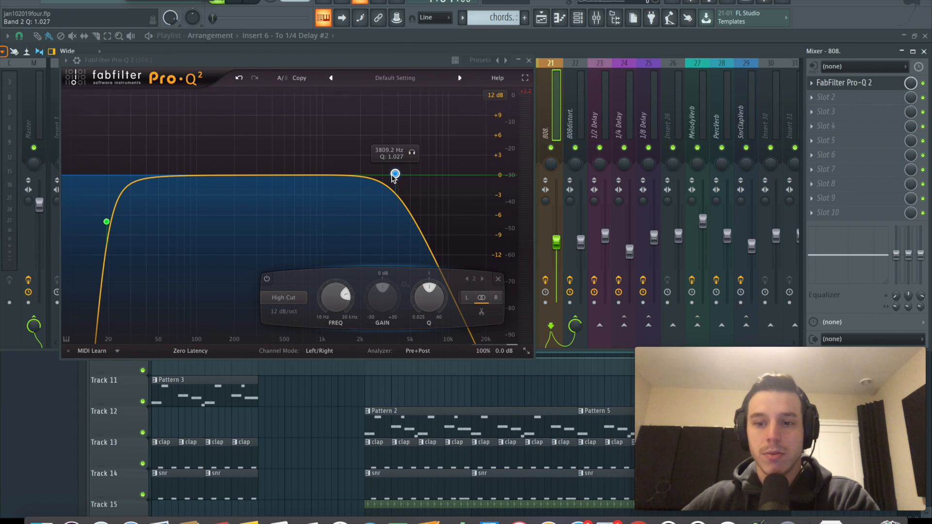
Step: Audition the 808 and 808distort mixer tracks in solo and slightly lower the 808distort volume
click(577, 154)
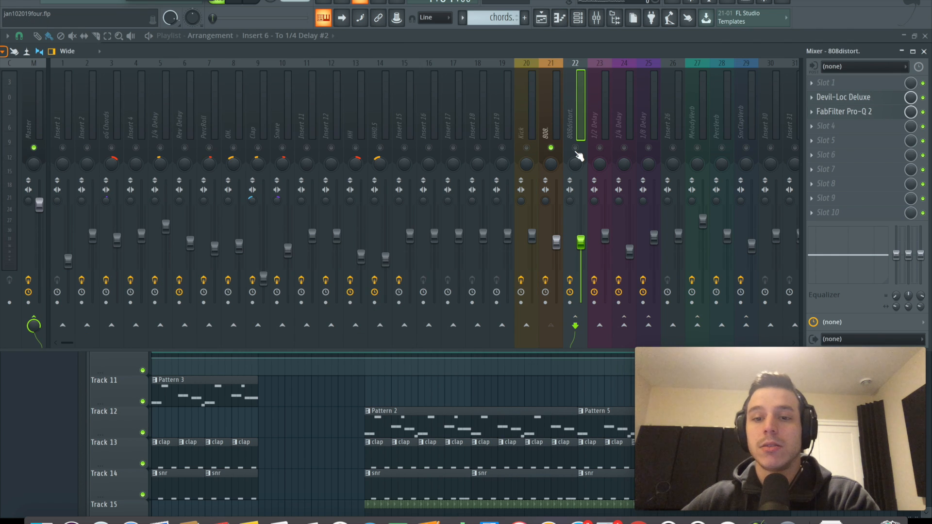
key(space)
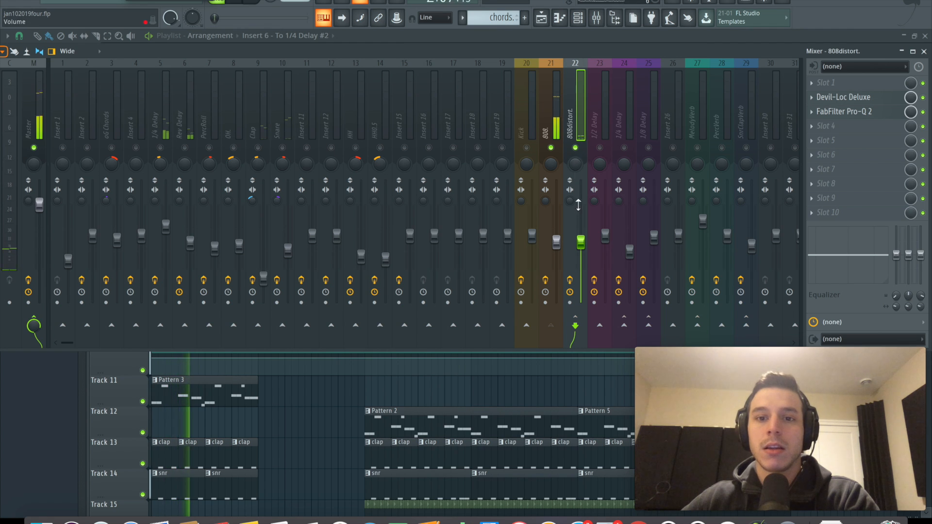
mouse_move(581, 240)
mouse_down()
mouse_move(580, 228)
mouse_move(580, 242)
mouse_up()
key(space)
Step: Try lowering the 808 track's send level to 808distort to 83%, and reselect the 808distort track
click(551, 271)
click(574, 326)
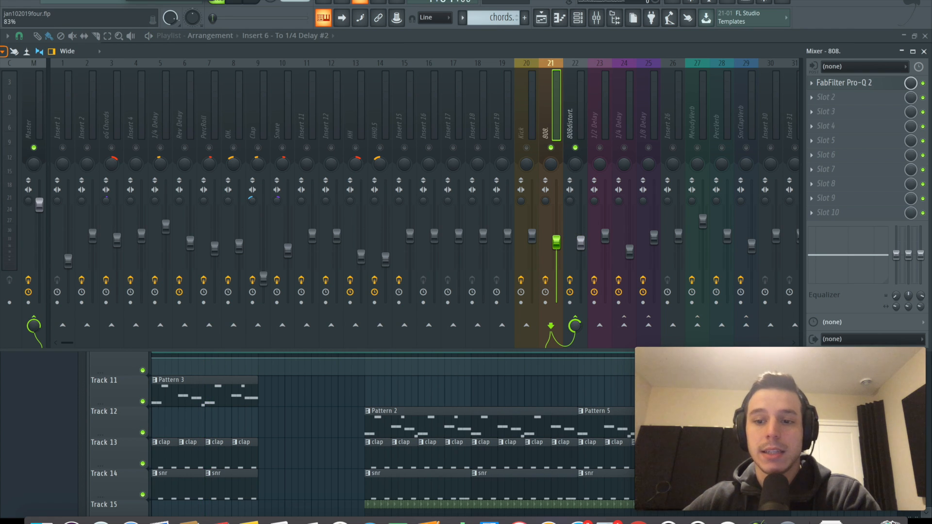
click(580, 272)
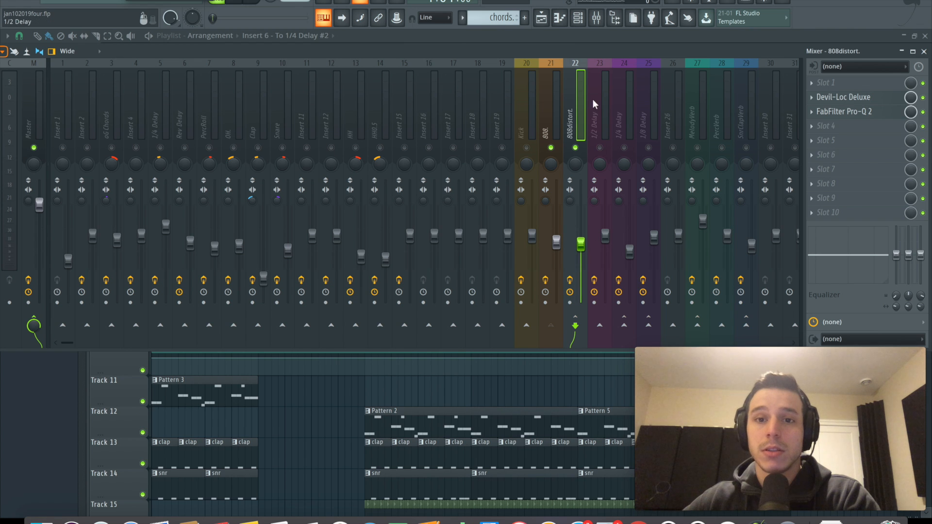
Step: Review the FabFilter Pro-Q 2 and Devil-Loc Deluxe effects on the 808distort track and close both plugins
click(846, 111)
click(826, 97)
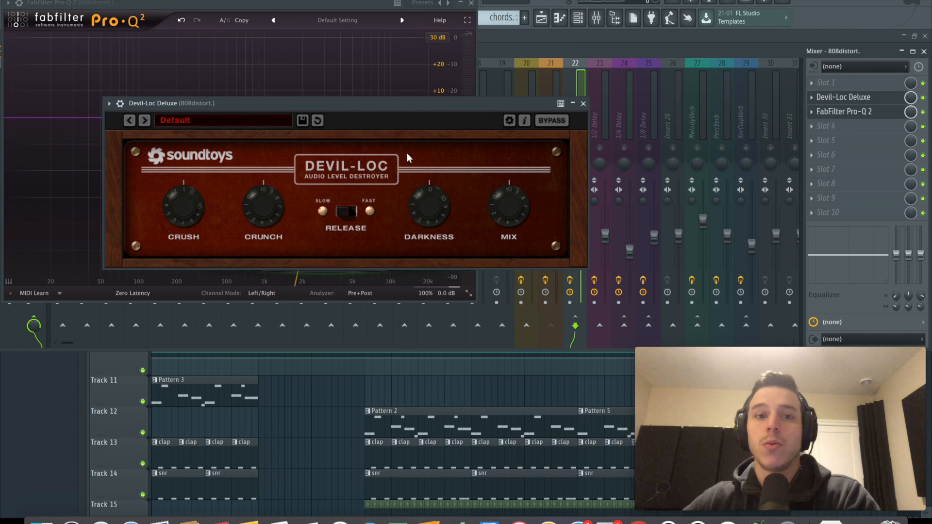
click(584, 102)
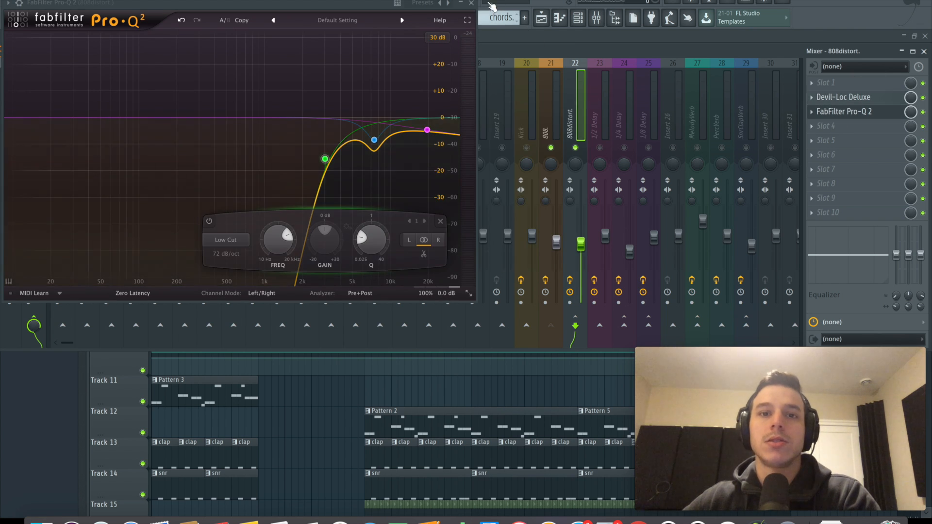
click(470, 4)
Step: Unsolo the 808 mixer track so all tracks are active, and close the mixer
click(554, 104)
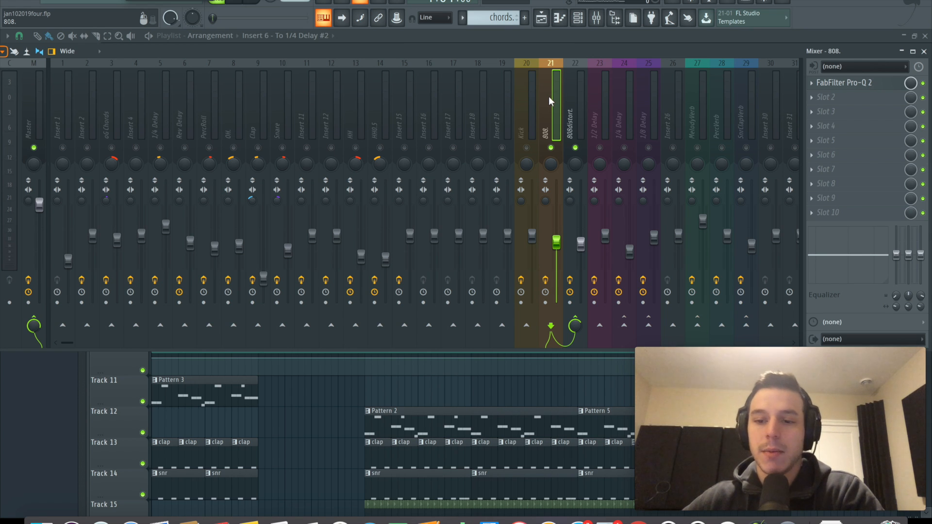
right_click(551, 148)
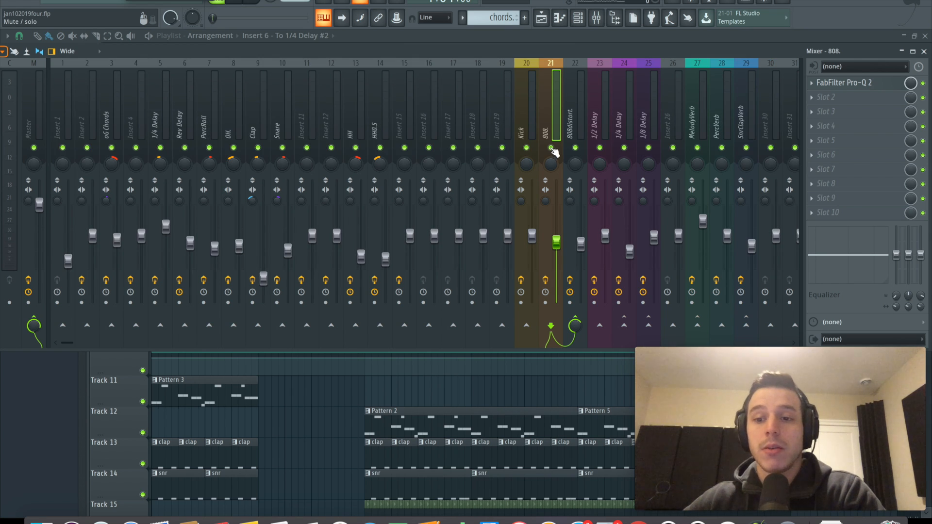
key(F9)
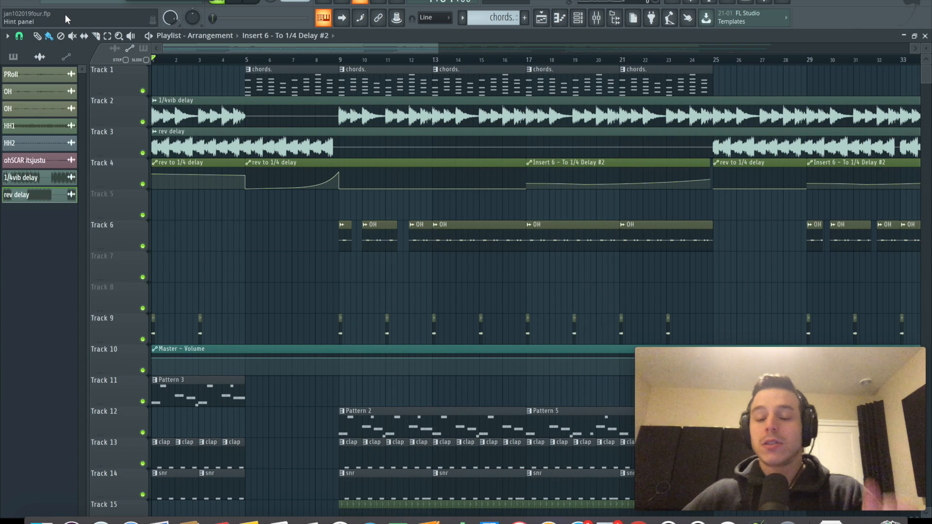